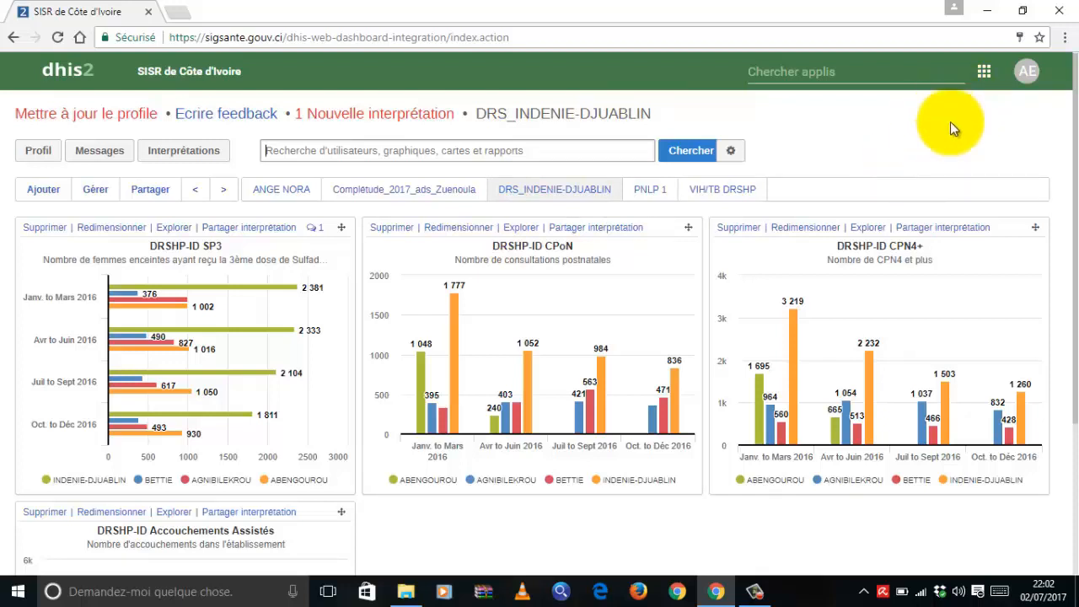
# - Open the Data Visualizer and list the data elements of the group 1.2. Activités de Suivi de la Mère et de l'enfant 2015
pyautogui.click(984, 72)
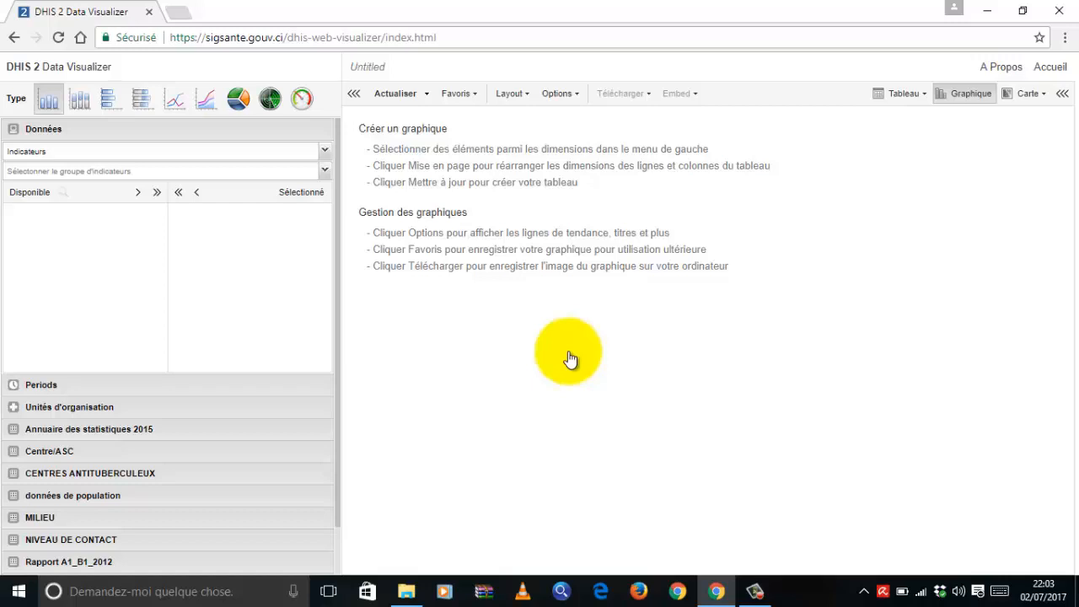
pyautogui.click(324, 152)
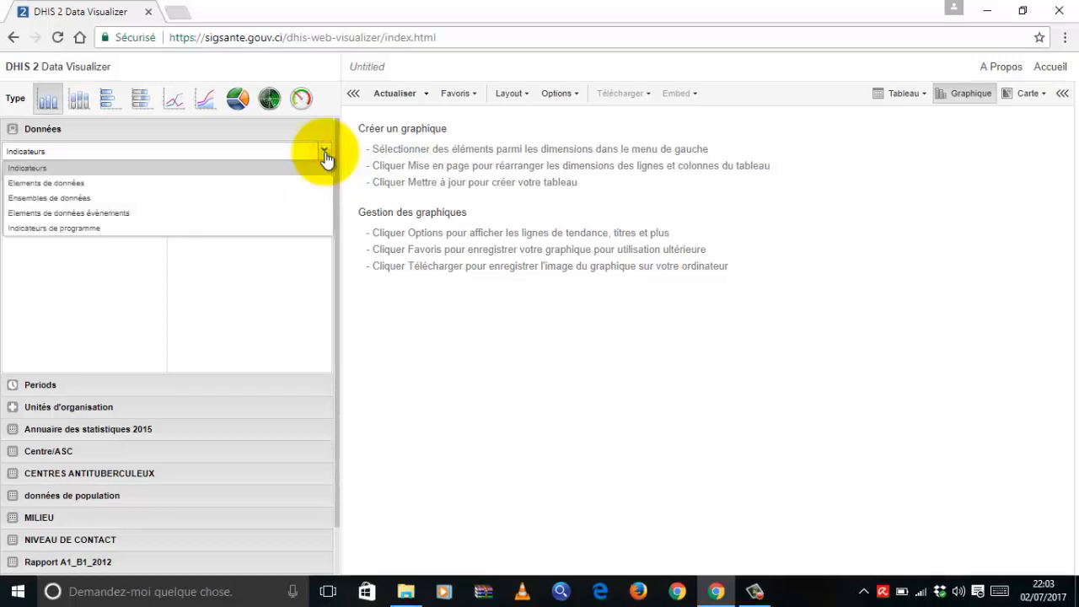
pyautogui.click(45, 183)
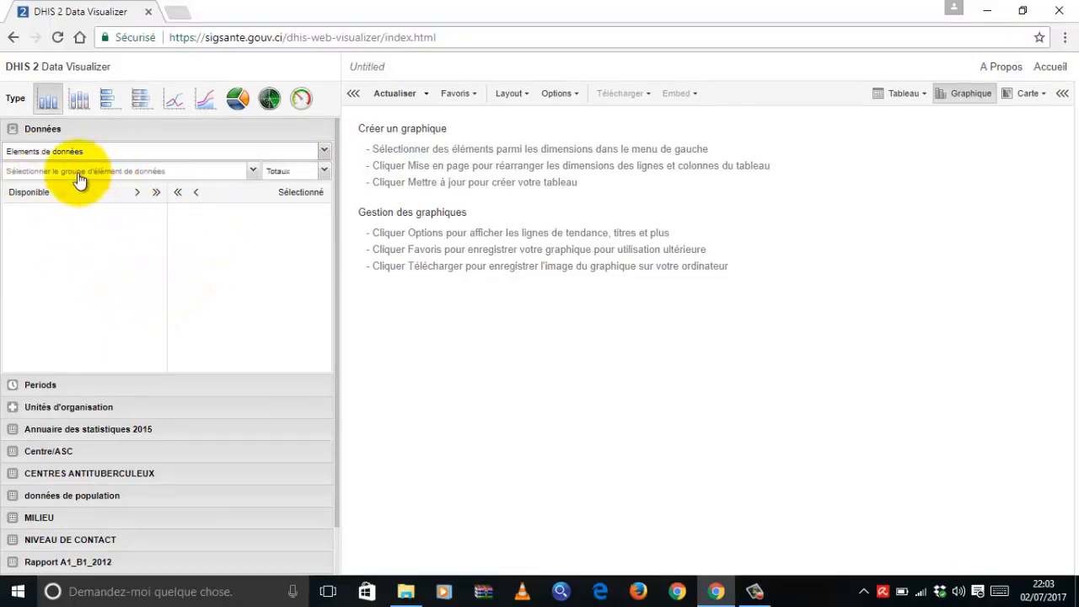
pyautogui.click(253, 173)
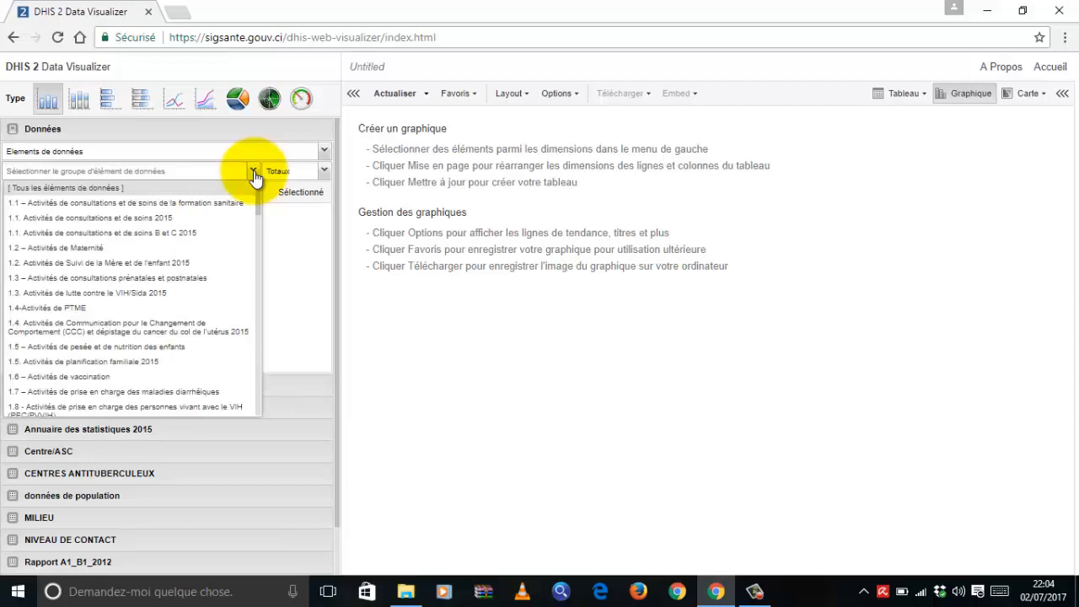
pyautogui.click(119, 266)
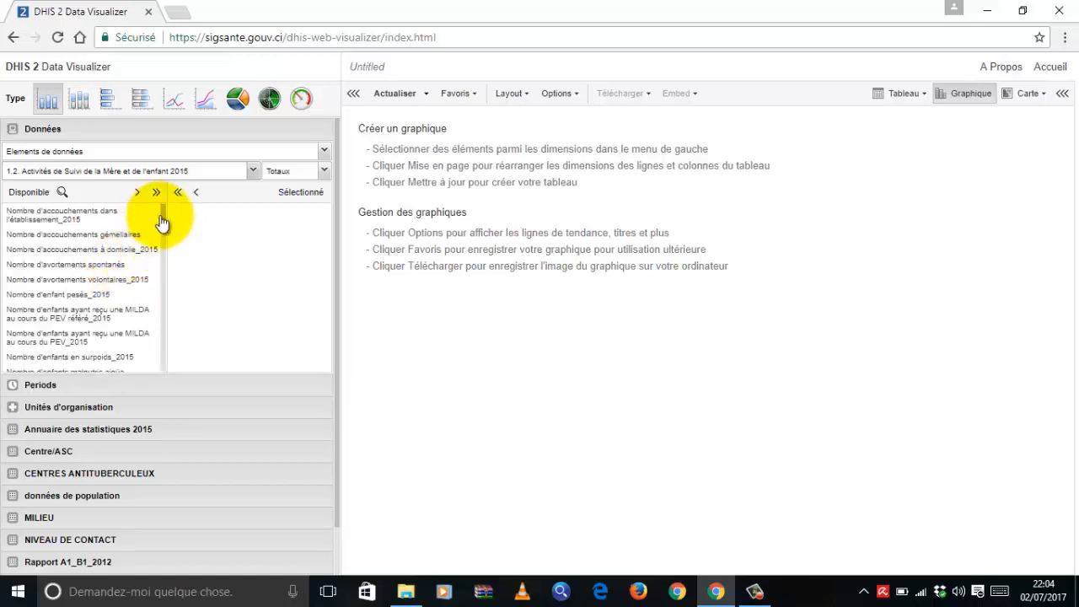
# - Add the data element Nombre de CPN4_2015 to the selected data
pyautogui.moveTo(162, 217); pyautogui.dragTo(166, 221)
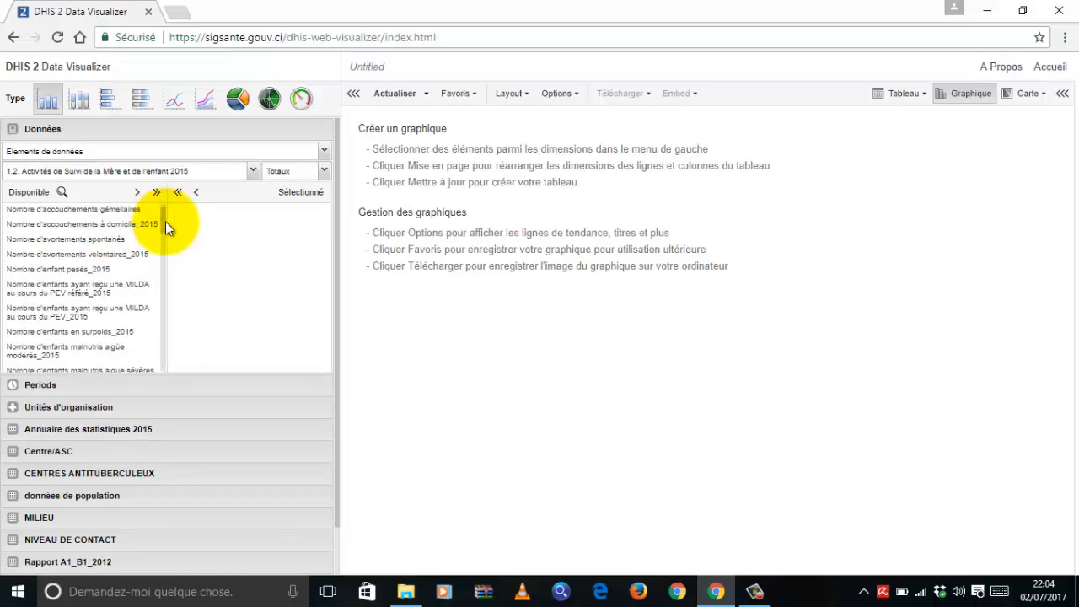
pyautogui.moveTo(165, 221); pyautogui.dragTo(164, 270)
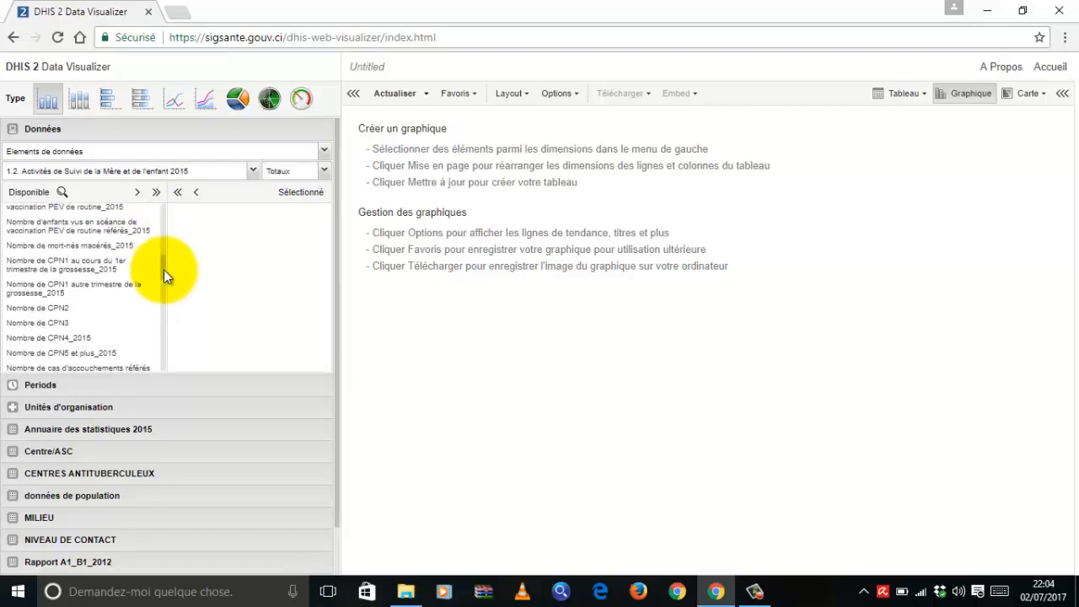
pyautogui.doubleClick(65, 340)
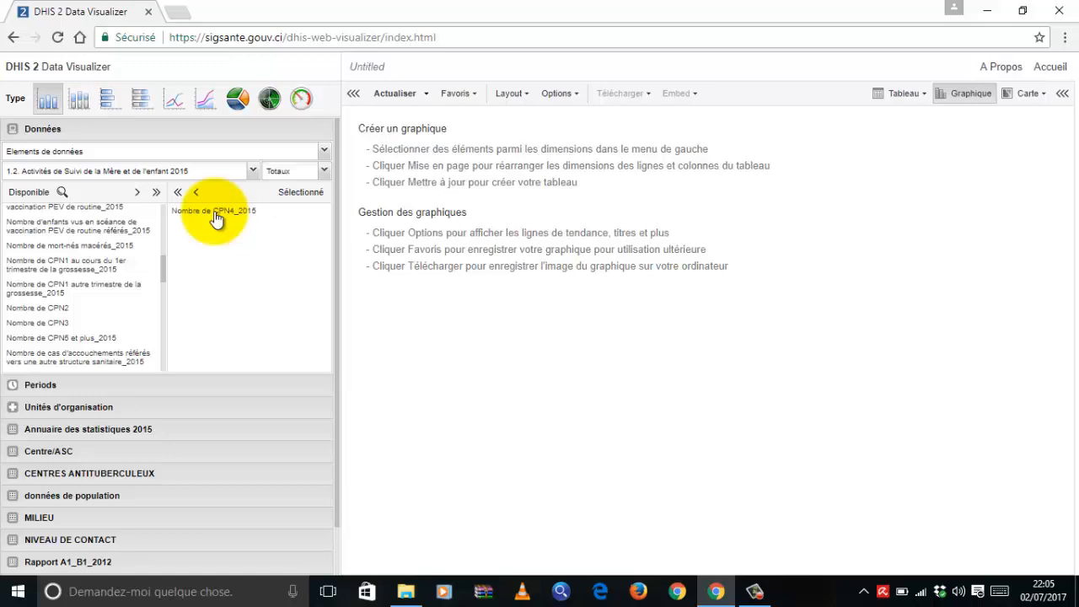
# - Add the data element Nombre de CPN3 to the selected data and remove it again
pyautogui.click(49, 325)
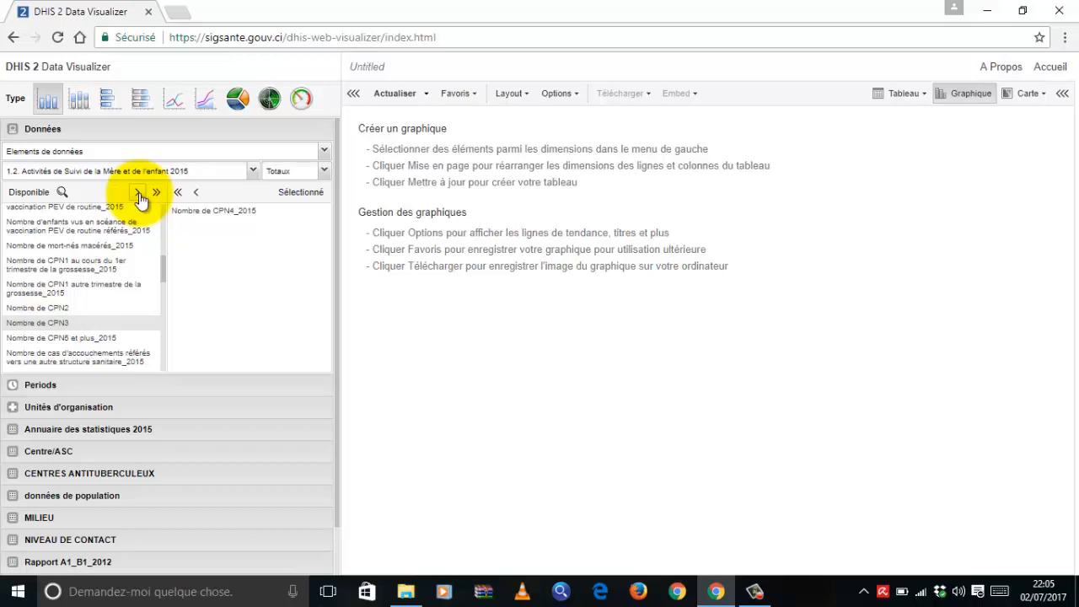
pyautogui.click(139, 196)
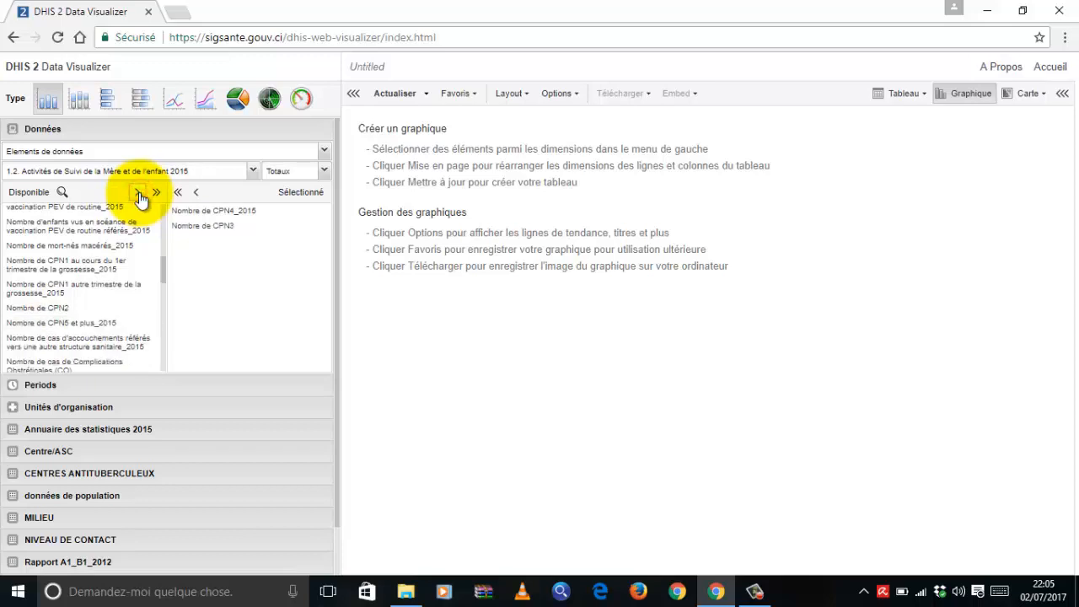
pyautogui.click(197, 230)
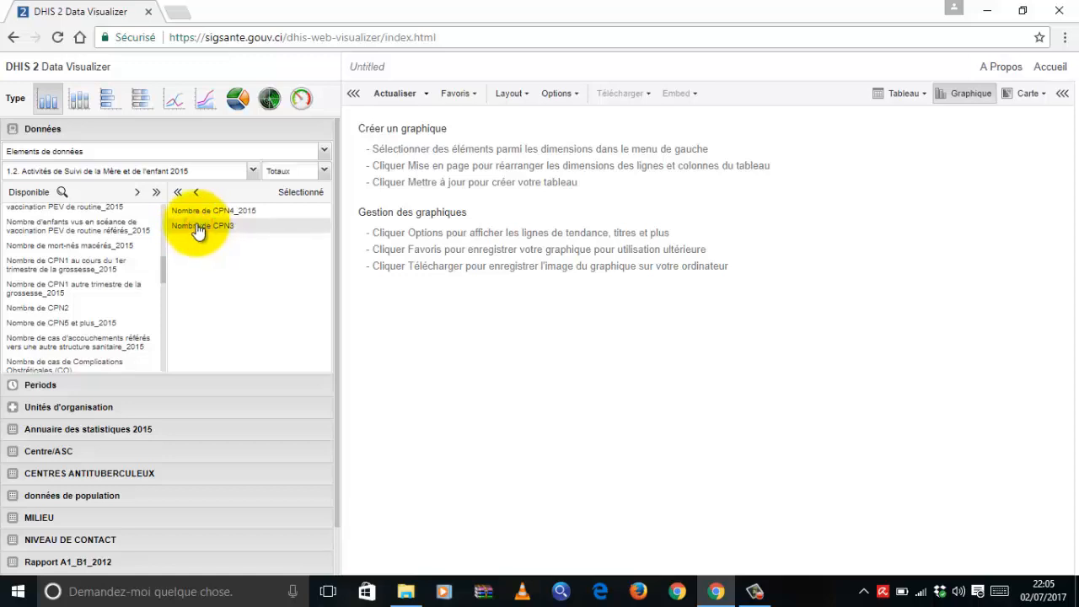
pyautogui.click(196, 225)
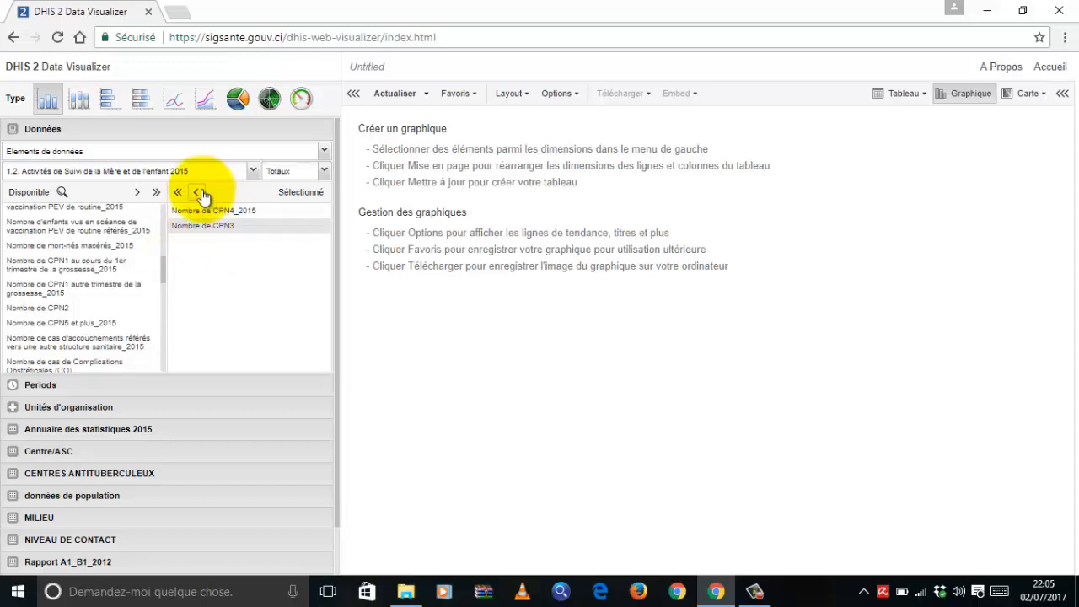
pyautogui.click(201, 193)
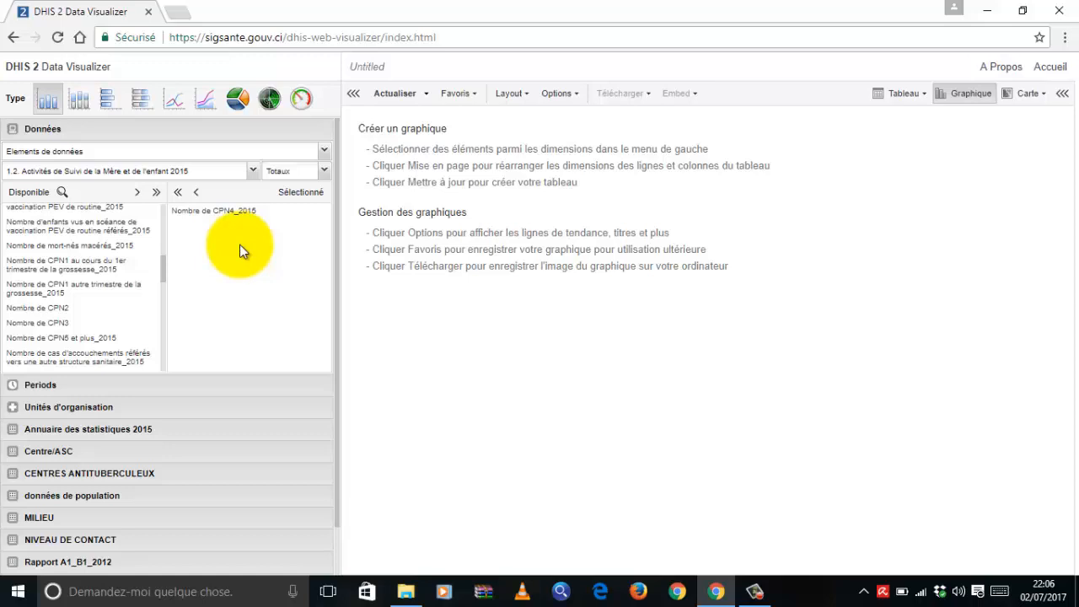
# - Clear the relative period 12 derniers mois in the chart's period selection
pyautogui.click(52, 387)
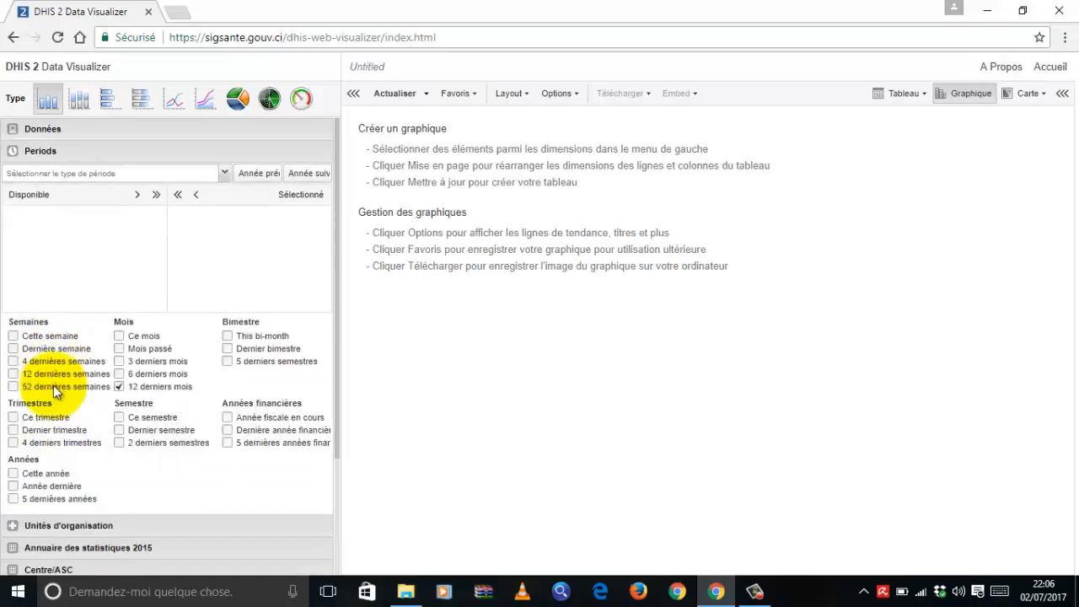
pyautogui.click(146, 387)
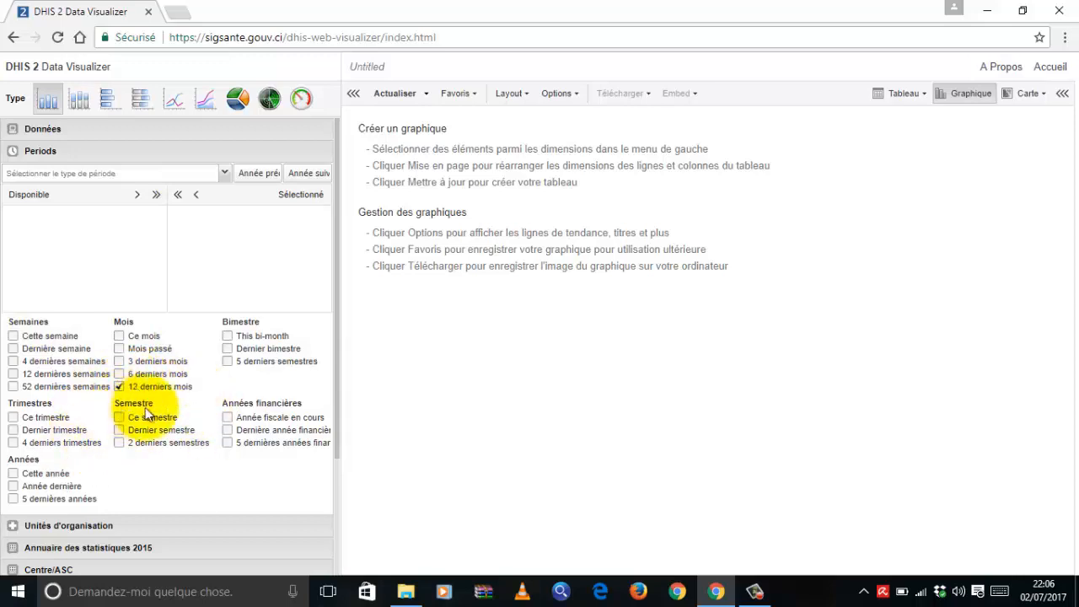
pyautogui.click(157, 388)
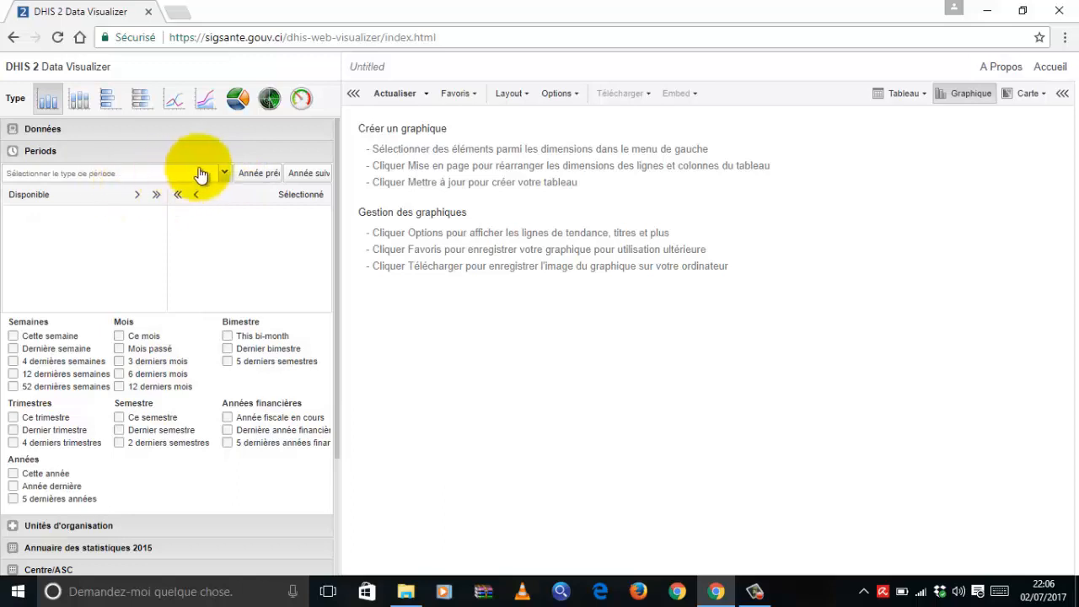
# - Set the period type to Quarterly and select all four quarters of 2017
pyautogui.click(226, 173)
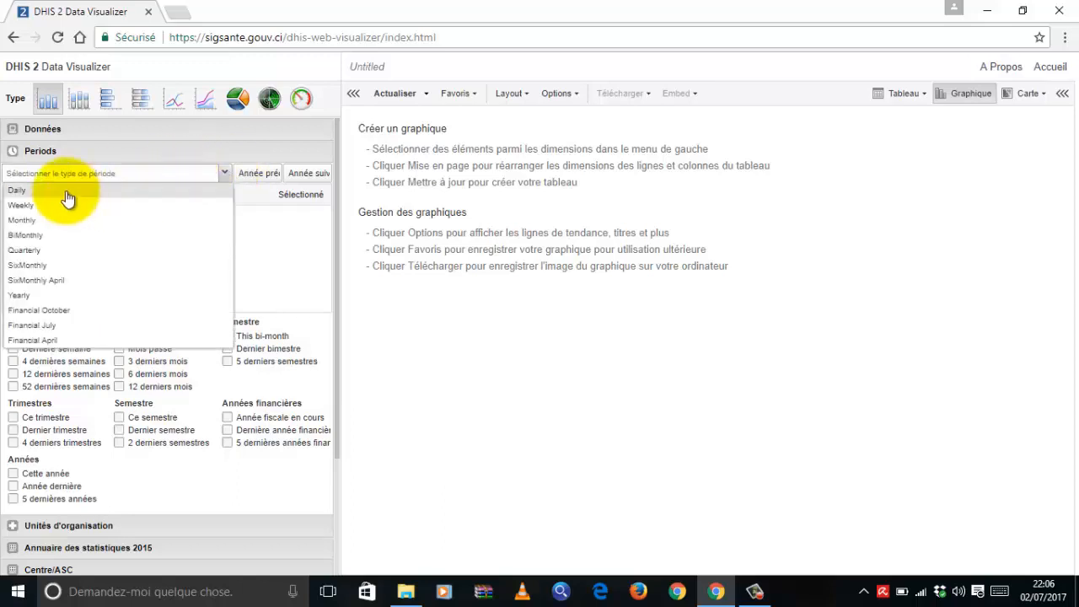
pyautogui.click(38, 252)
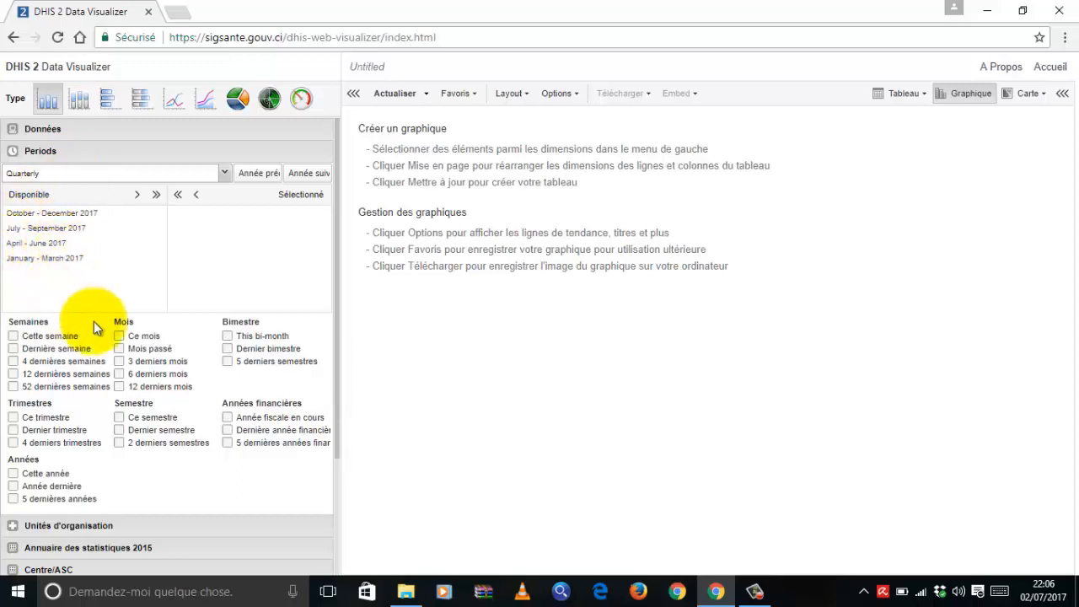
pyautogui.click(157, 198)
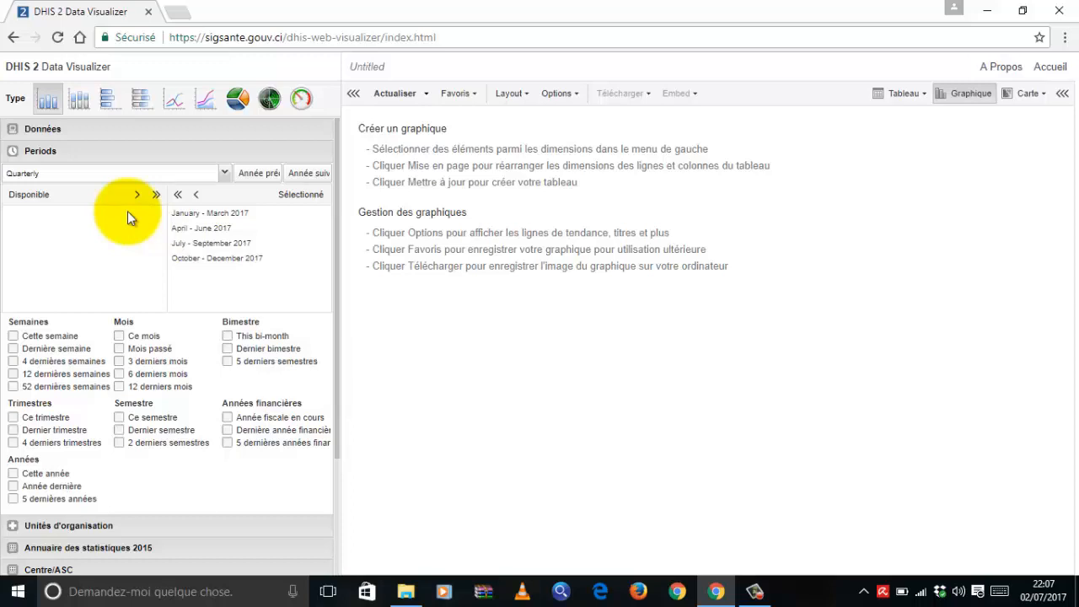
# - Select the organisation units INDENIE-DJUABLIN, ABENGOUROU, AGNIBILEKROU and BETTIE, and generate the chart
pyautogui.click(103, 527)
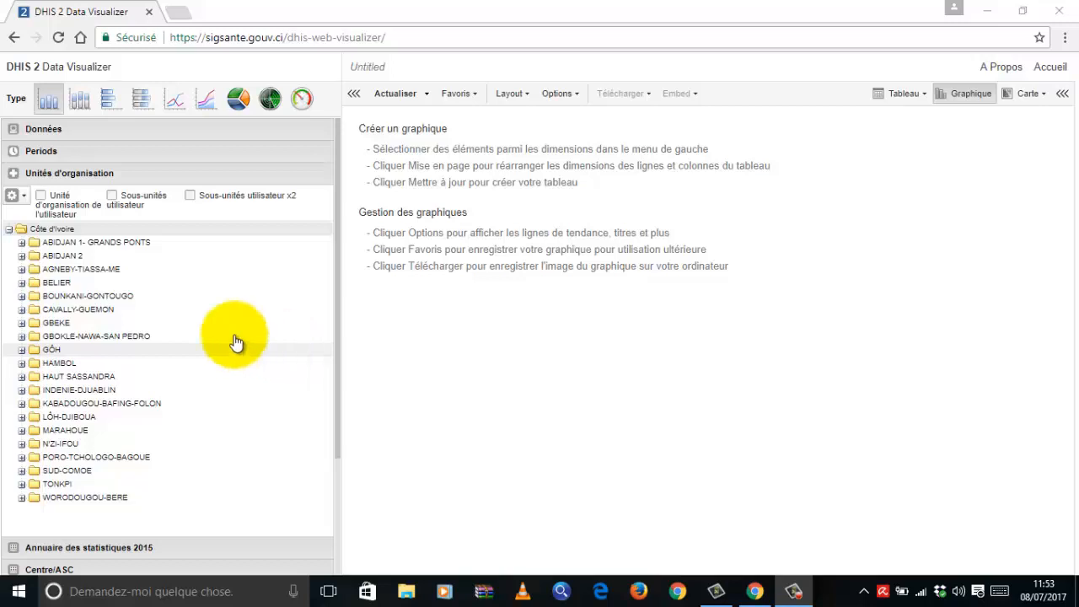
pyautogui.click(21, 390)
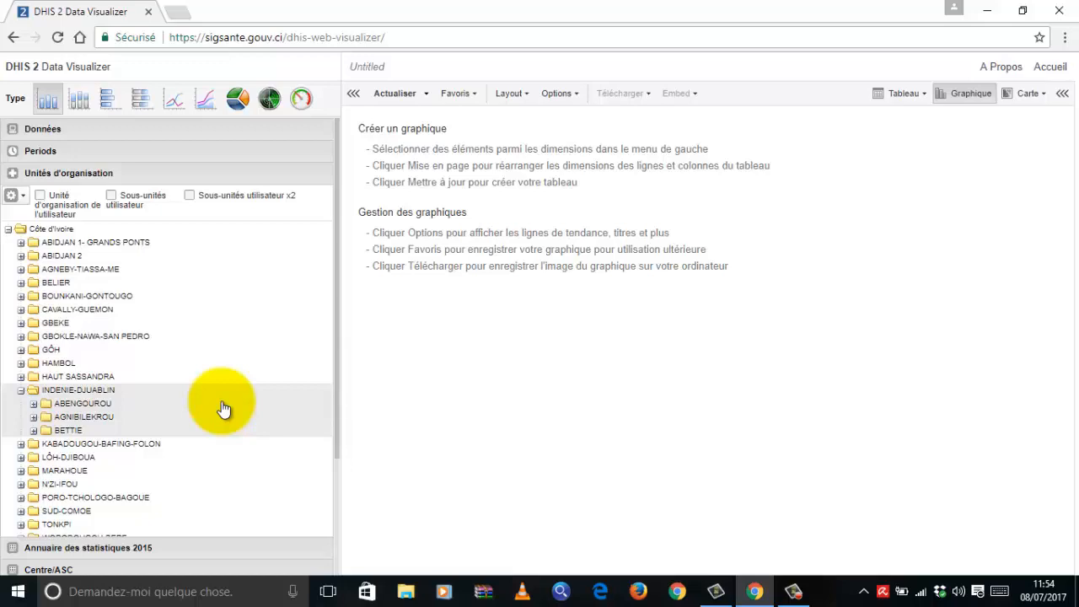
pyautogui.click(396, 94)
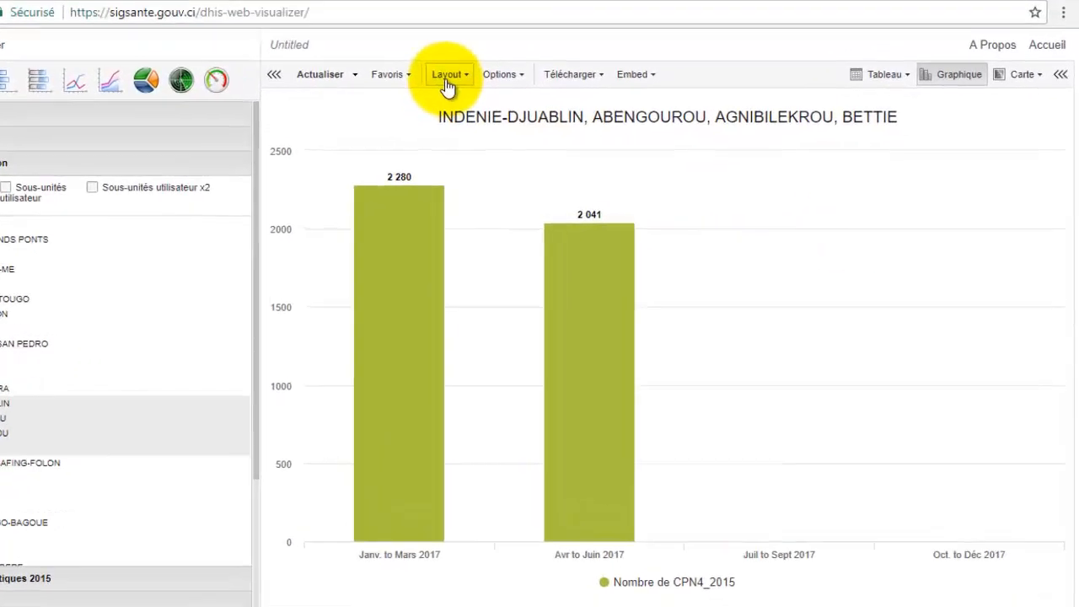
# - Change the chart layout to use Organisation units as series and Data as report filter, and update the chart
pyautogui.click(446, 76)
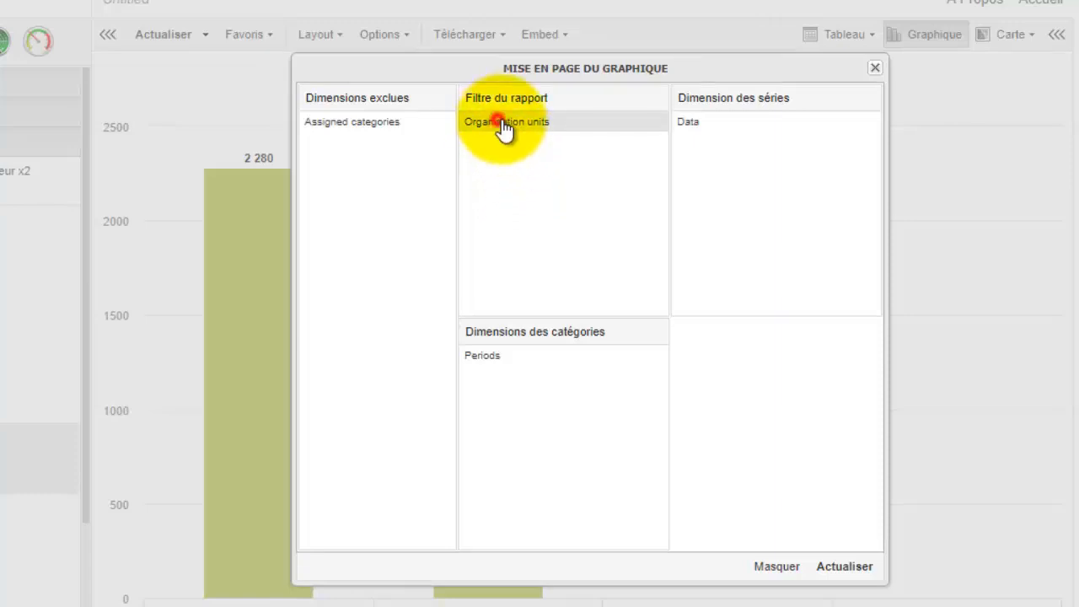
pyautogui.moveTo(503, 129); pyautogui.dragTo(749, 135)
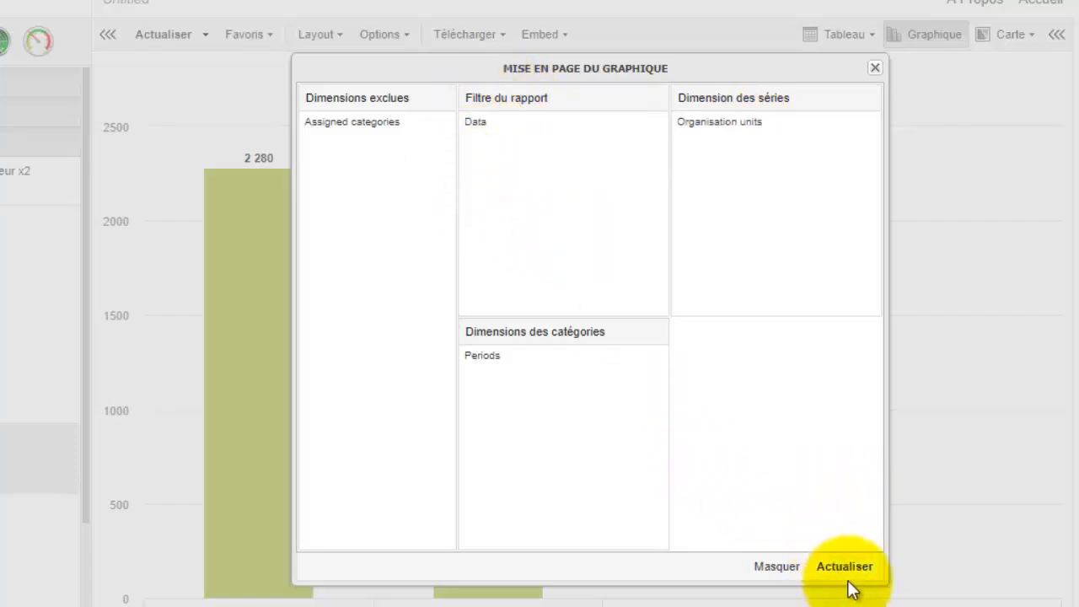
pyautogui.click(845, 571)
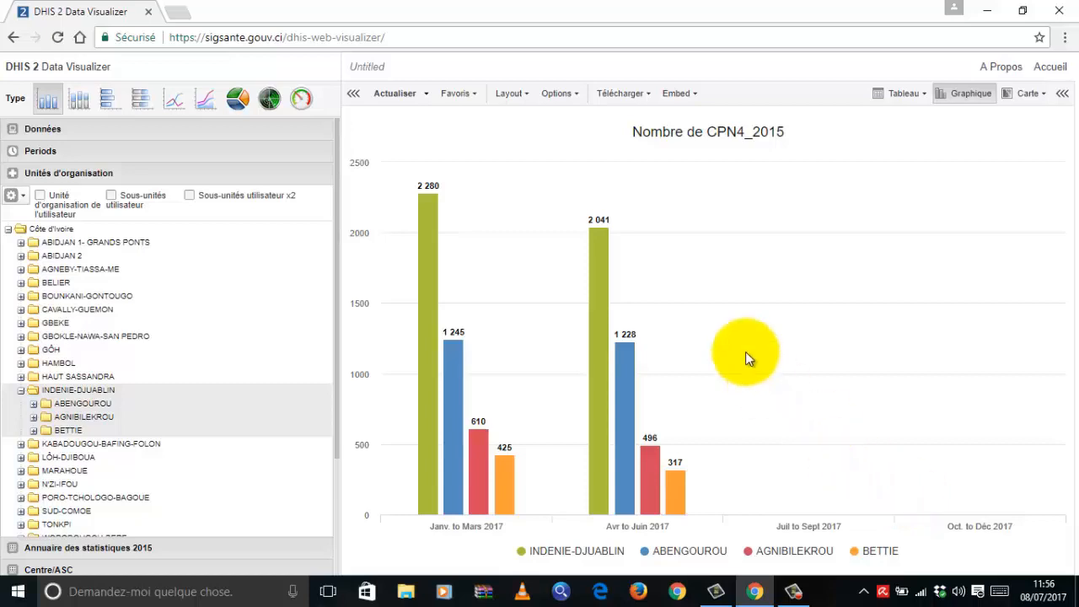
# - Save the chart as a new favorite named DRSHP-ID-CPN4
pyautogui.click(474, 93)
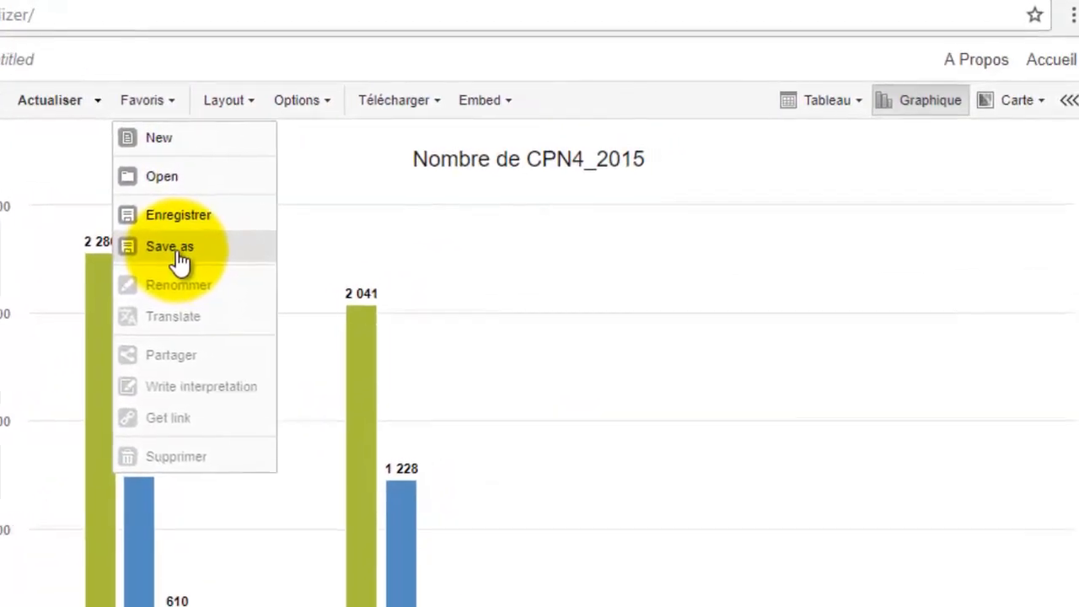
pyautogui.click(215, 242)
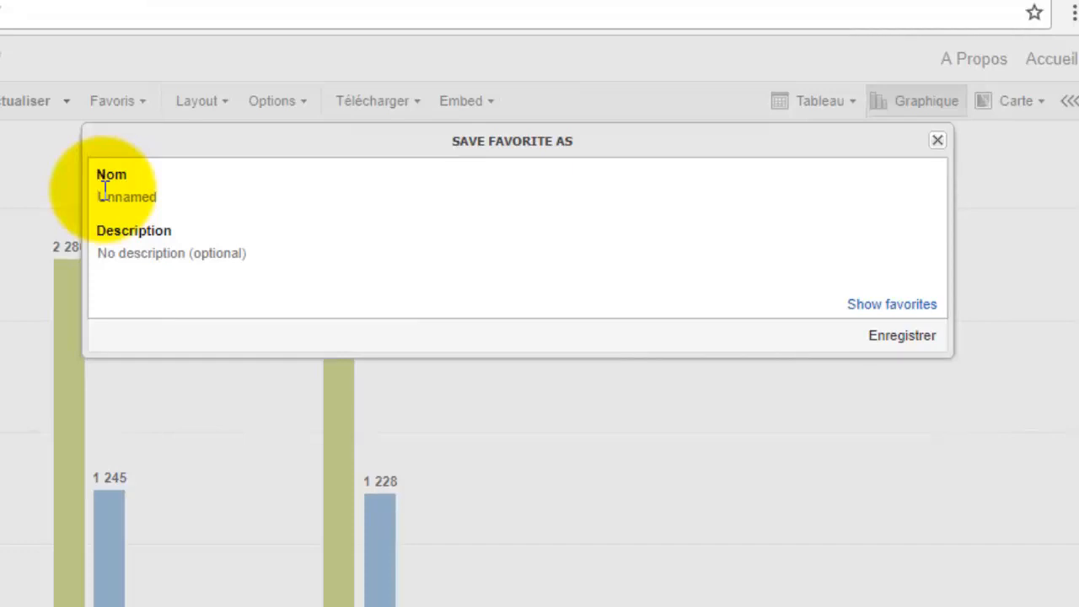
pyautogui.write('CR')
pyautogui.write('SH')
pyautogui.write('P-')
pyautogui.write('ID-')
pyautogui.write('CPN')
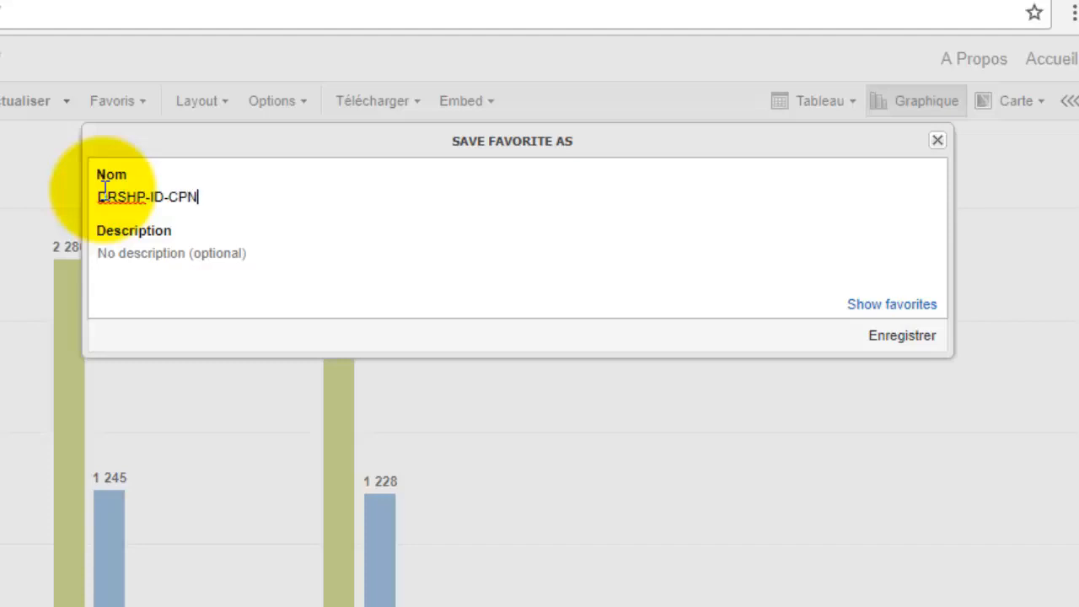
pyautogui.write('4')
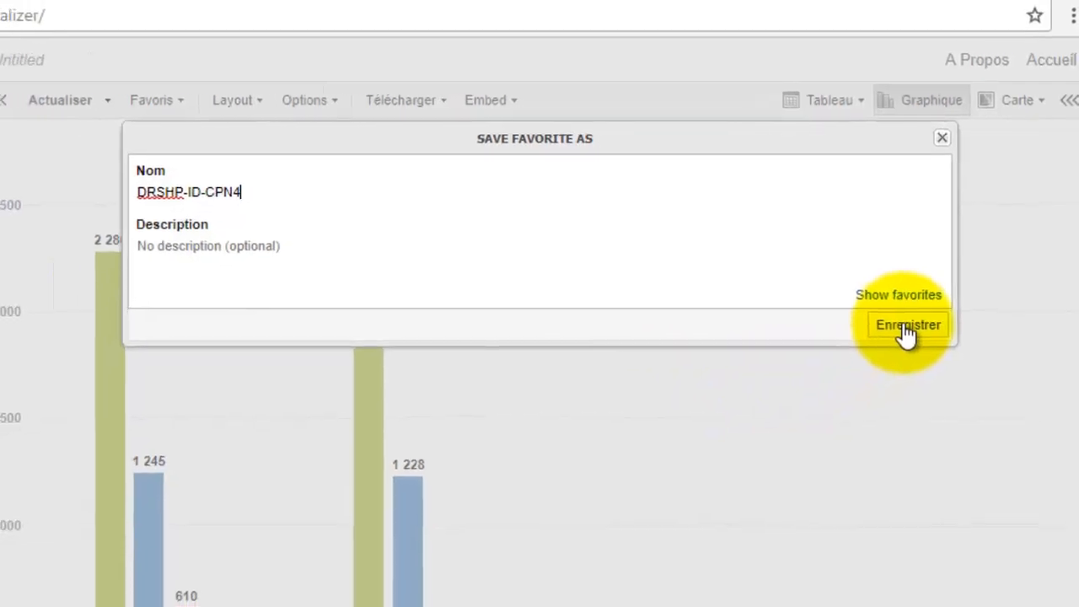
pyautogui.click(903, 326)
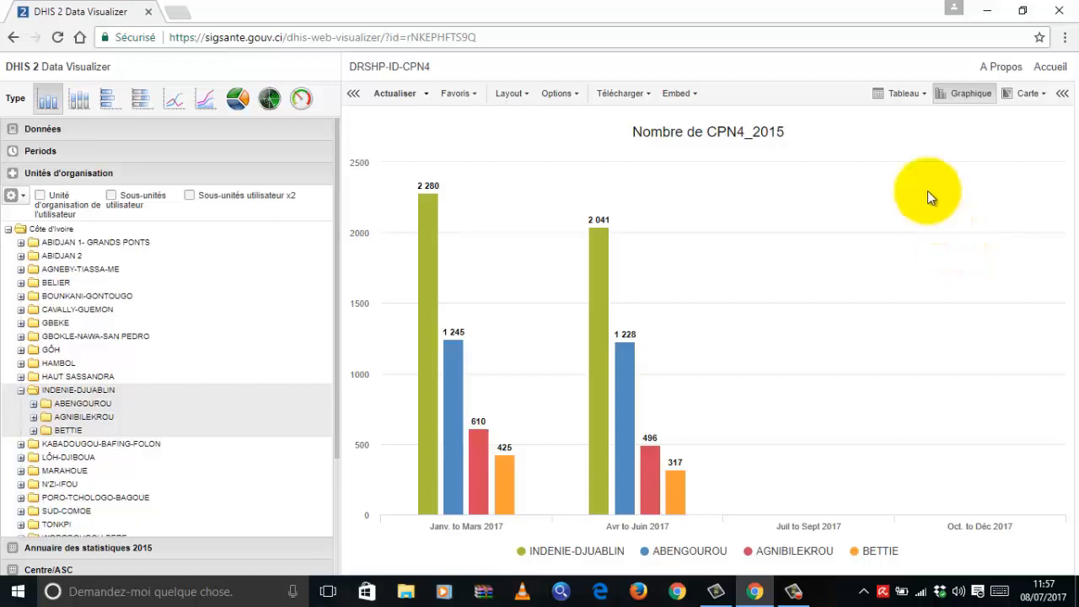
# - Open the sharing settings of the DRSHP-ID-CPN4 favorite and add the user group CSE
pyautogui.click(478, 98)
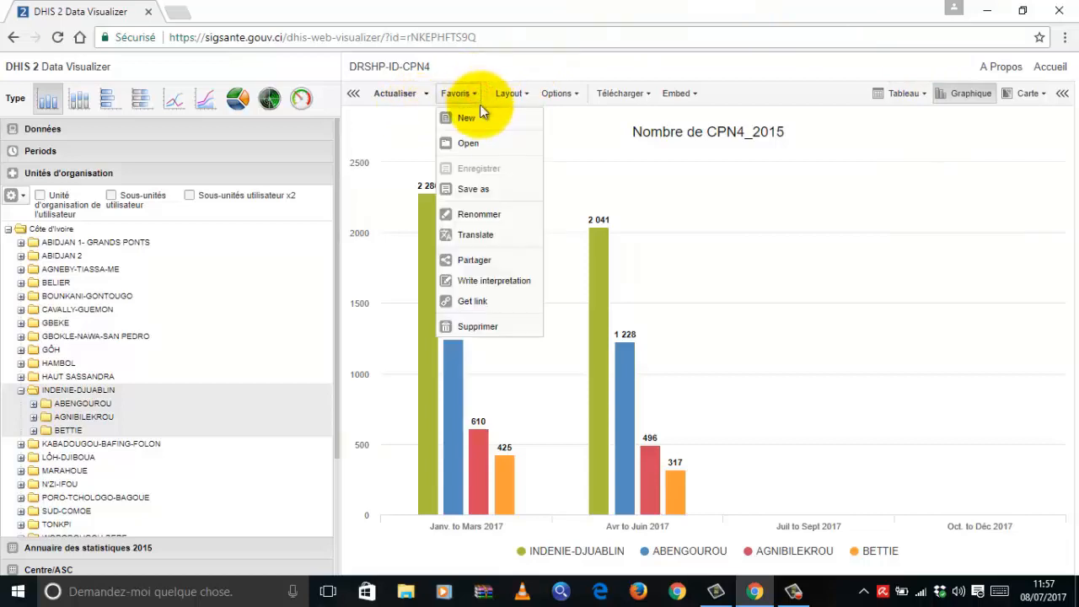
pyautogui.click(495, 264)
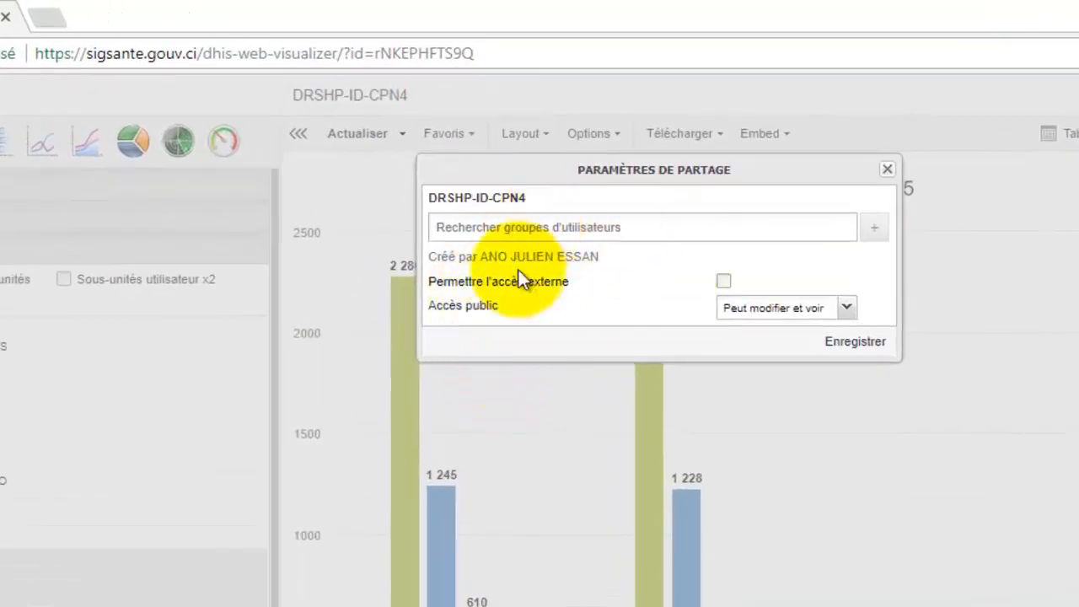
pyautogui.click(455, 228)
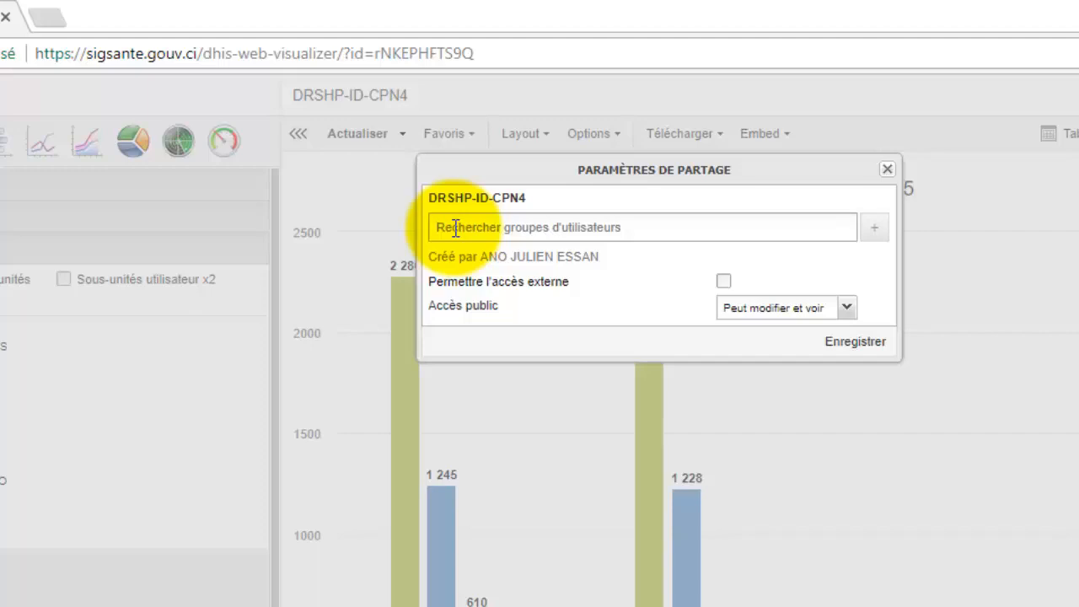
pyautogui.write('CSE')
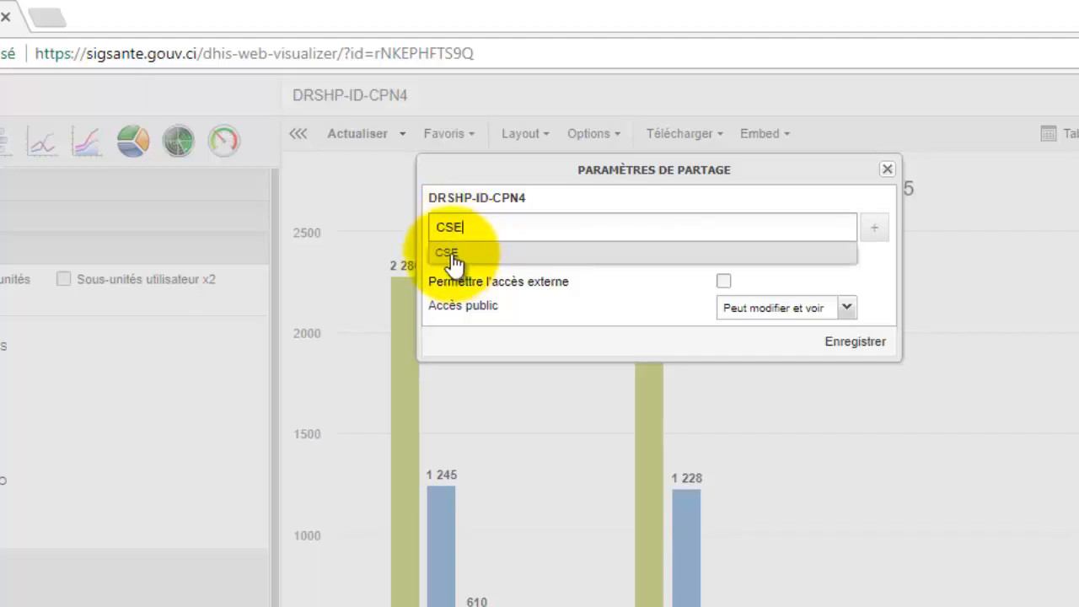
pyautogui.click(447, 253)
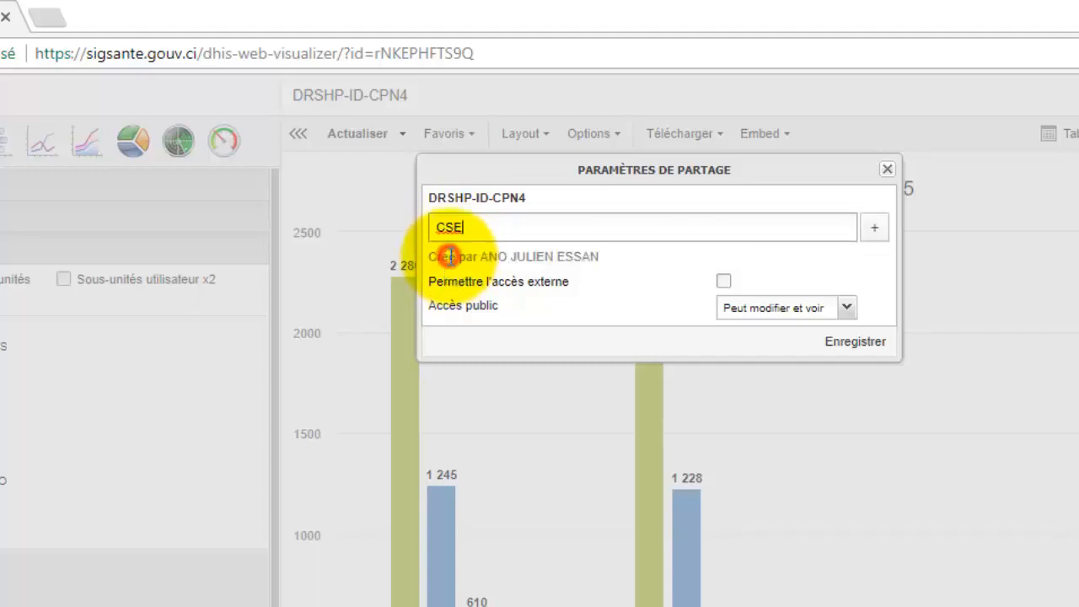
pyautogui.click(874, 231)
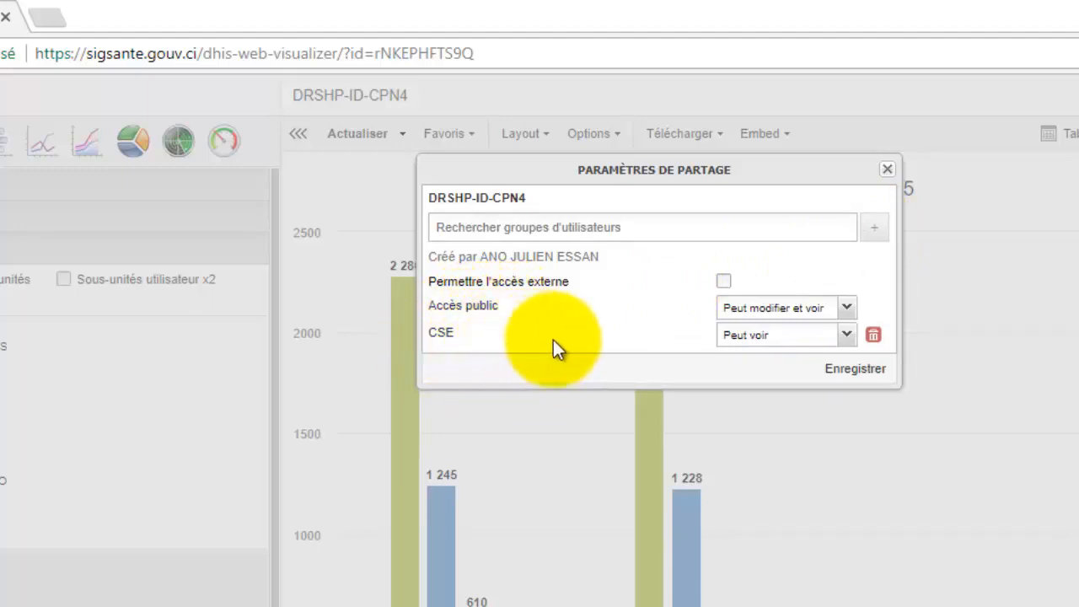
# - Set the CSE group's access to "Peut voir" and save the favorite's sharing settings
pyautogui.click(847, 336)
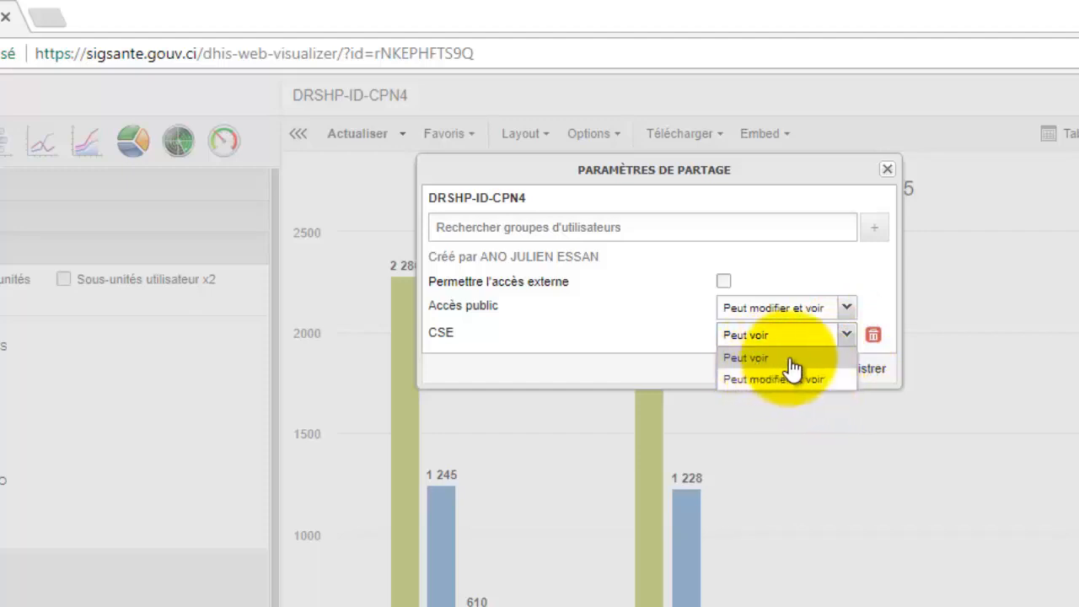
pyautogui.click(744, 359)
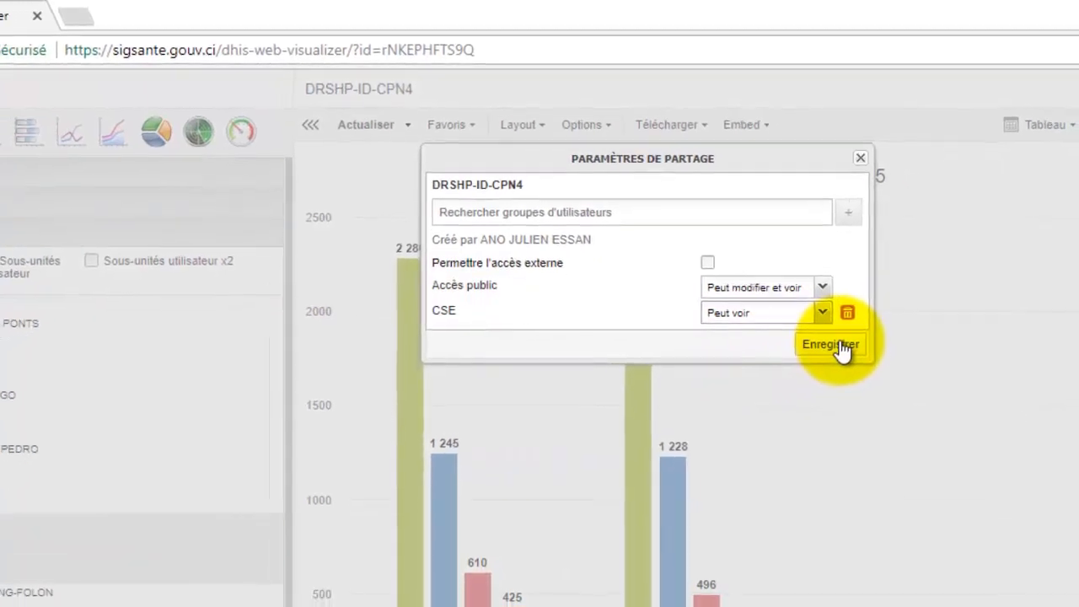
pyautogui.click(826, 333)
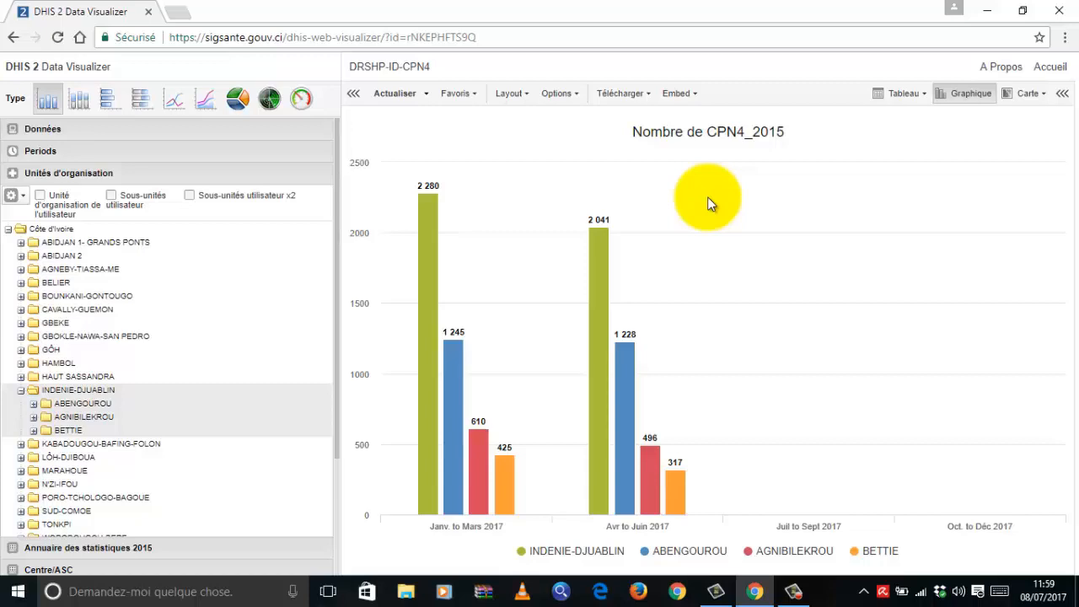
# - Write an interpretation for the DRSHP-ID-CPN4 favorite: "on note une baisse du nombre de CPN4 au 2e Trimestre de l'année 2017 dans le district d'Agnibilekro"
pyautogui.click(475, 97)
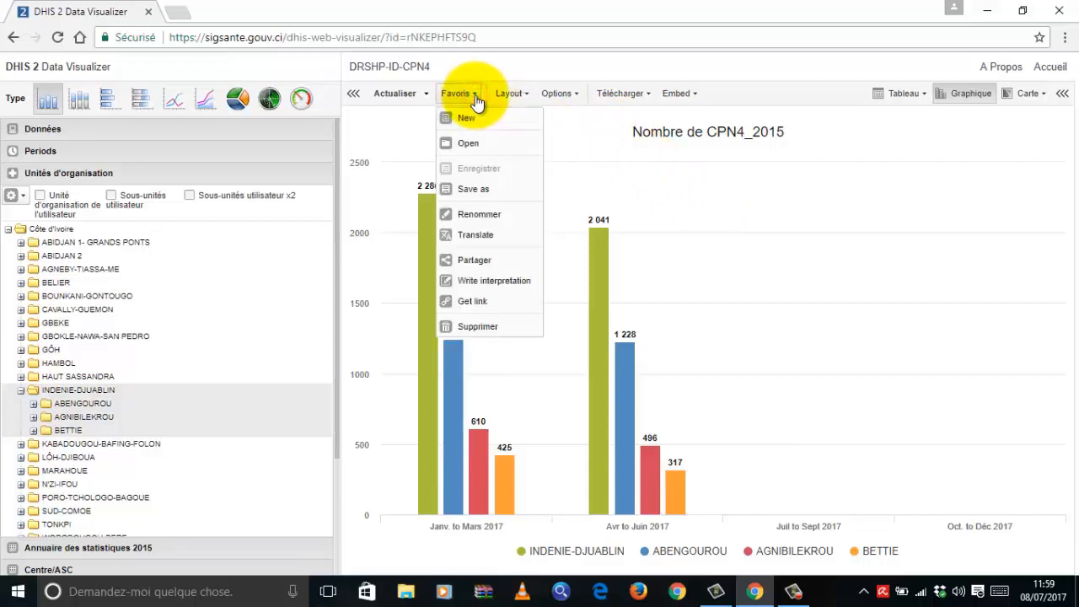
pyautogui.click(492, 283)
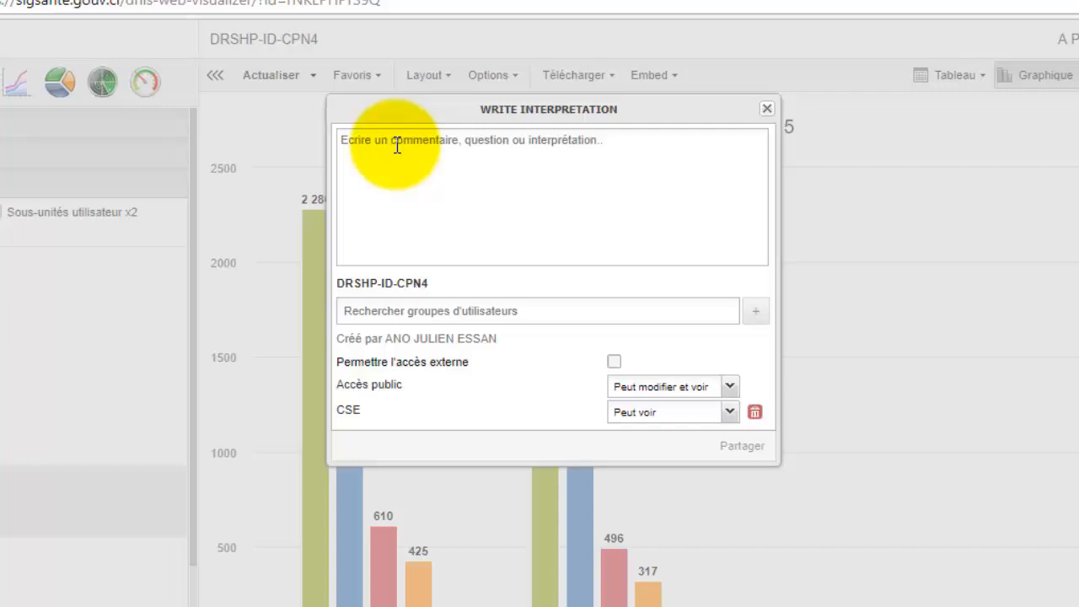
pyautogui.click(397, 146)
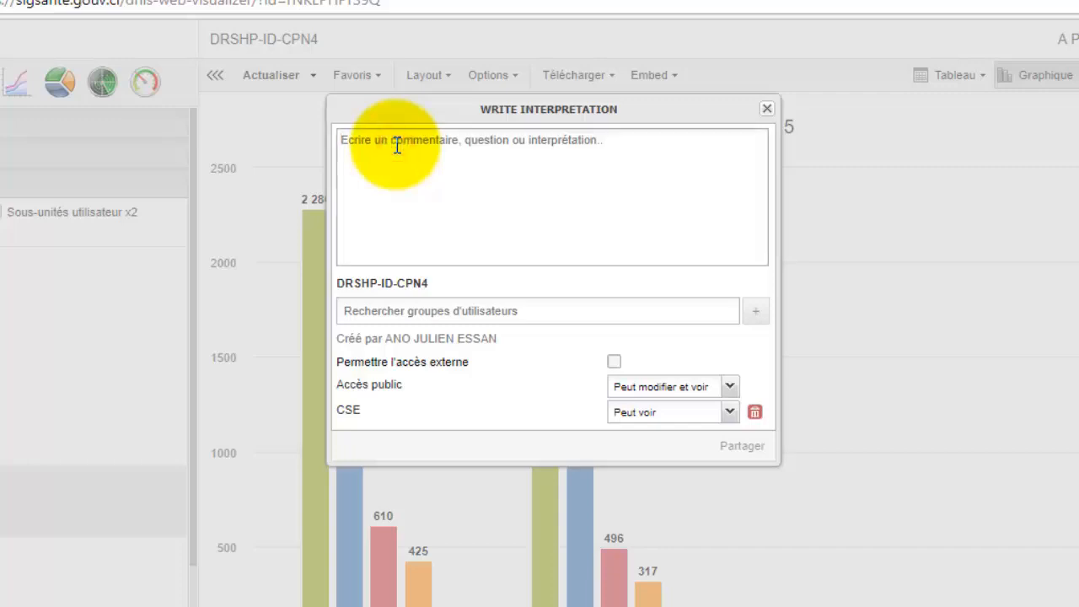
pyautogui.write('on n')
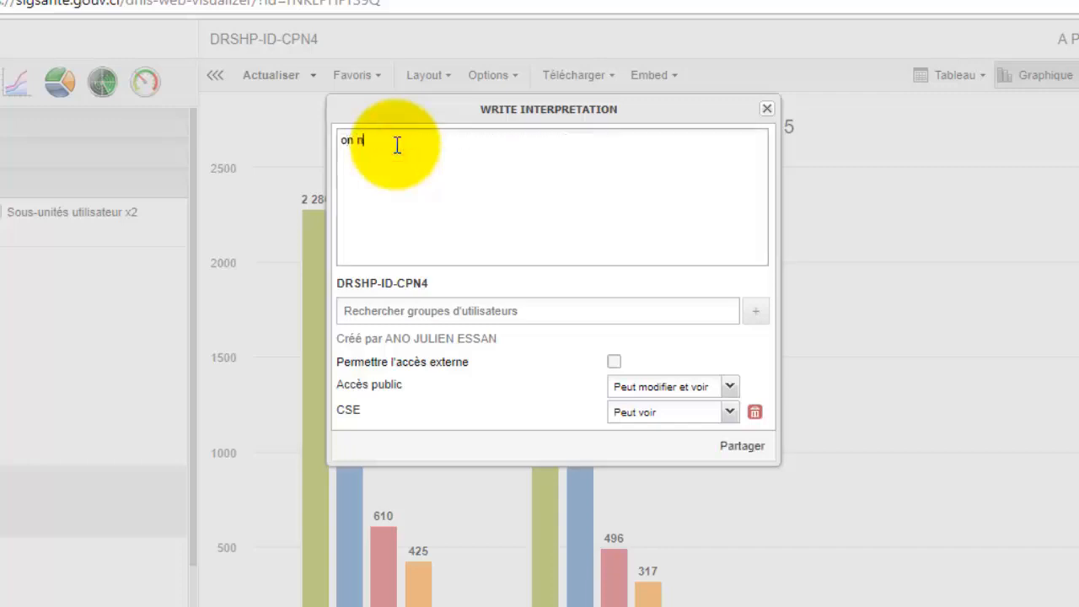
pyautogui.write('ot')
pyautogui.write('e une b')
pyautogui.write('aisse ')
pyautogui.write('d')
pyautogui.write("'")
pyautogui.write('u nom')
pyautogui.write('bre ')
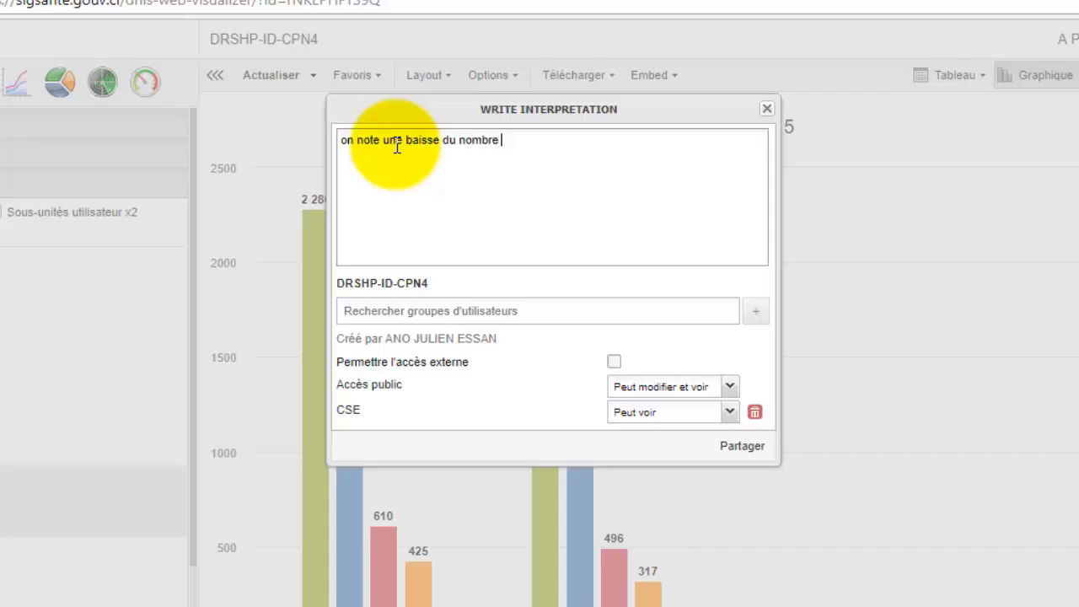
pyautogui.write('de CPN4 au ')
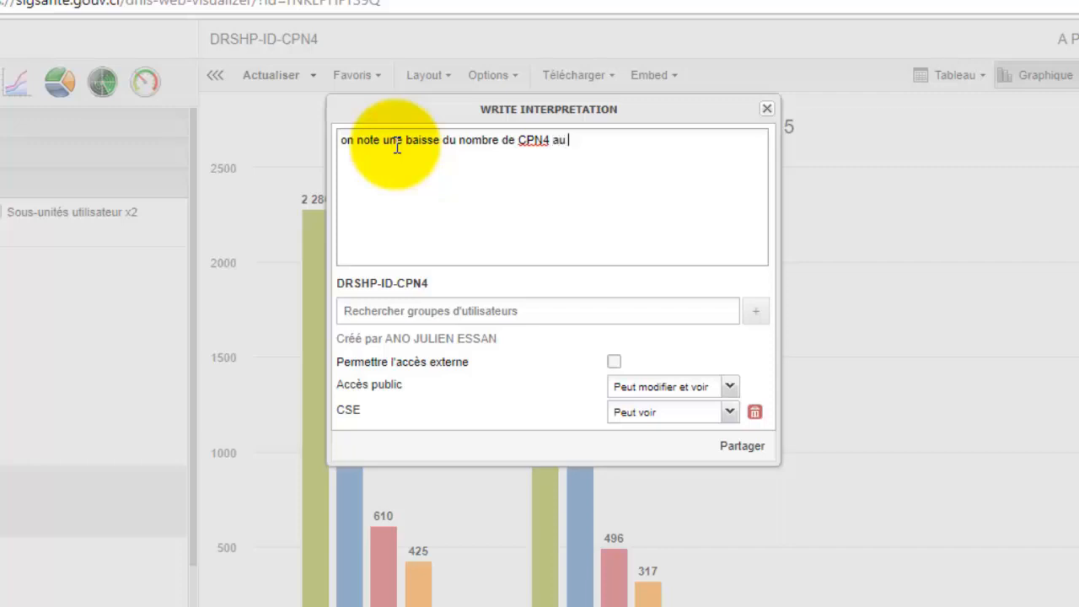
pyautogui.write('2e Trimestre de l')
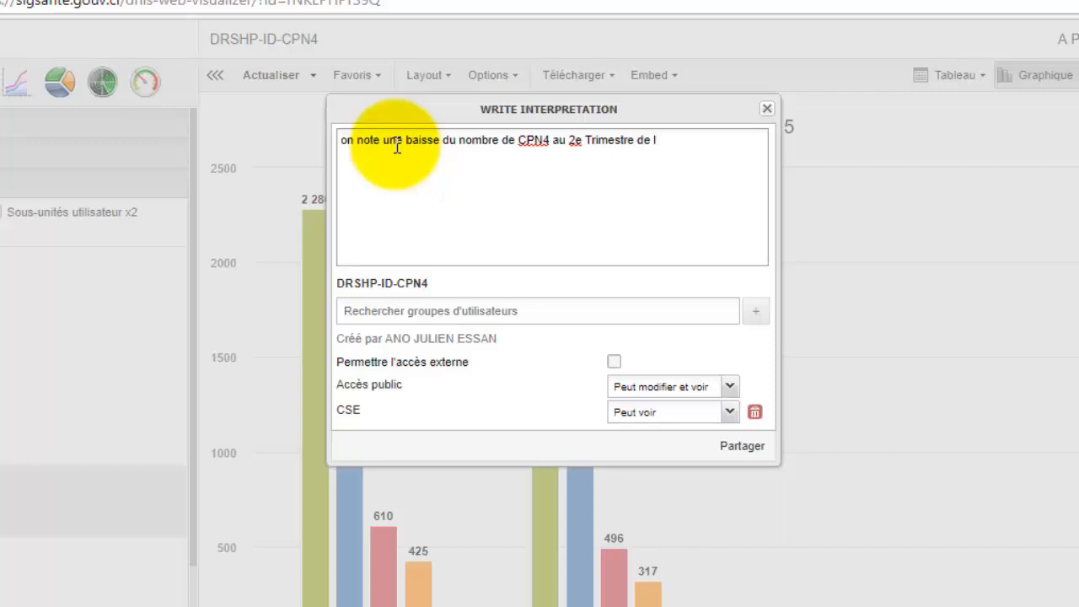
pyautogui.write("'année 2017 dans ")
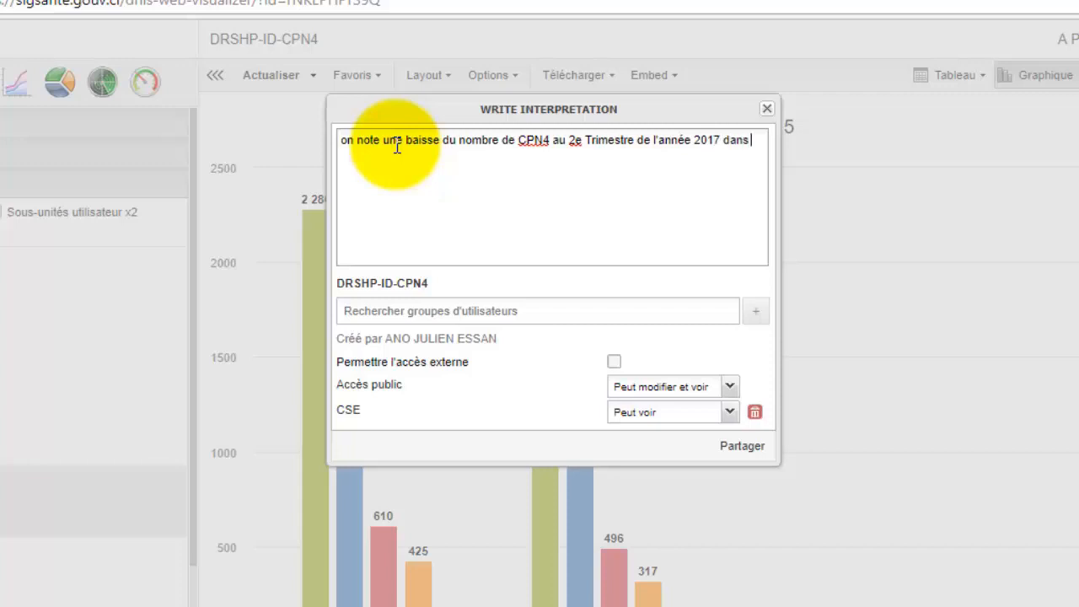
pyautogui.write("le district d'Agn")
pyautogui.write('ibilekro')
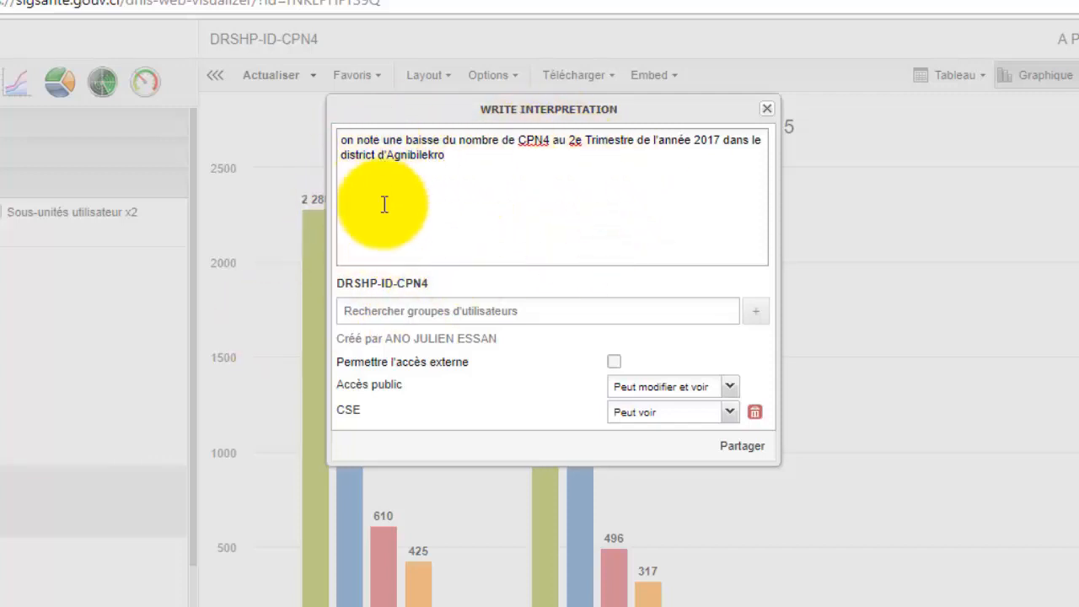
# - Add the CSE user group a second time to the interpretation's sharing list and remove the duplicate entry
pyautogui.click(555, 316)
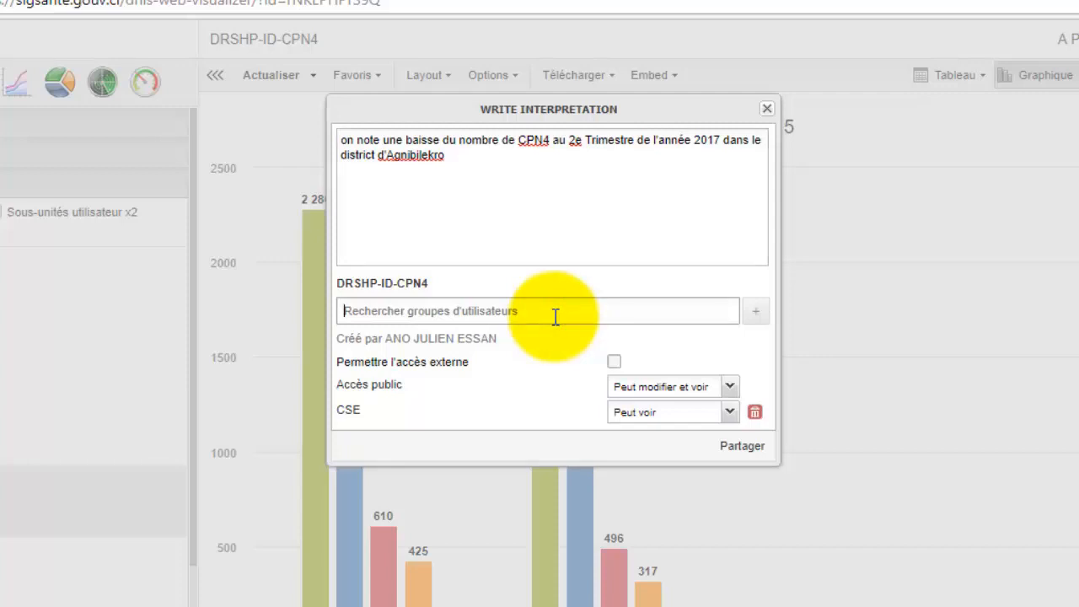
pyautogui.write('cse')
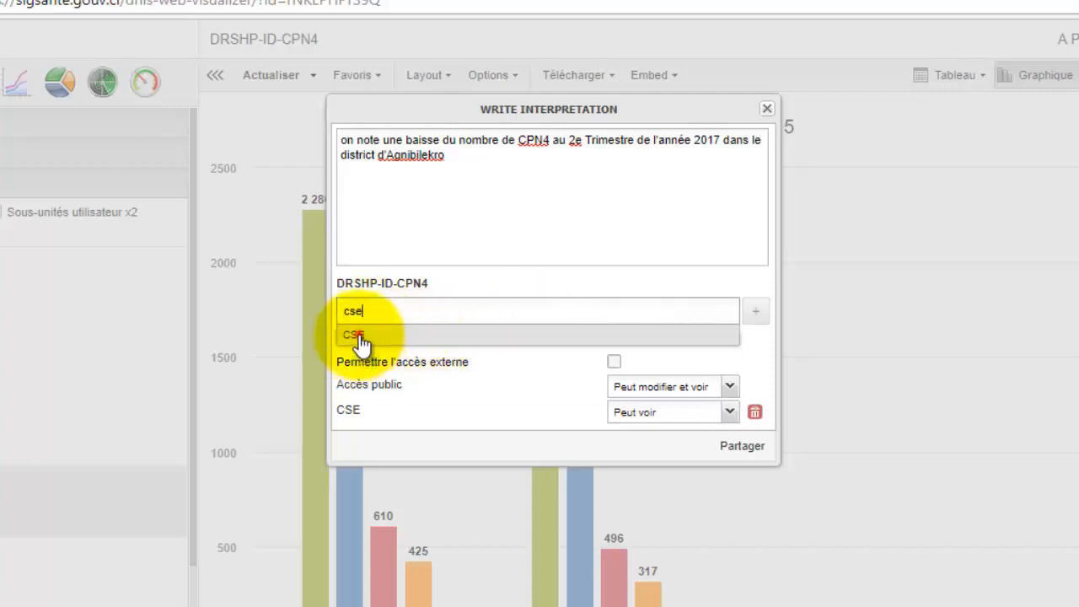
pyautogui.click(358, 337)
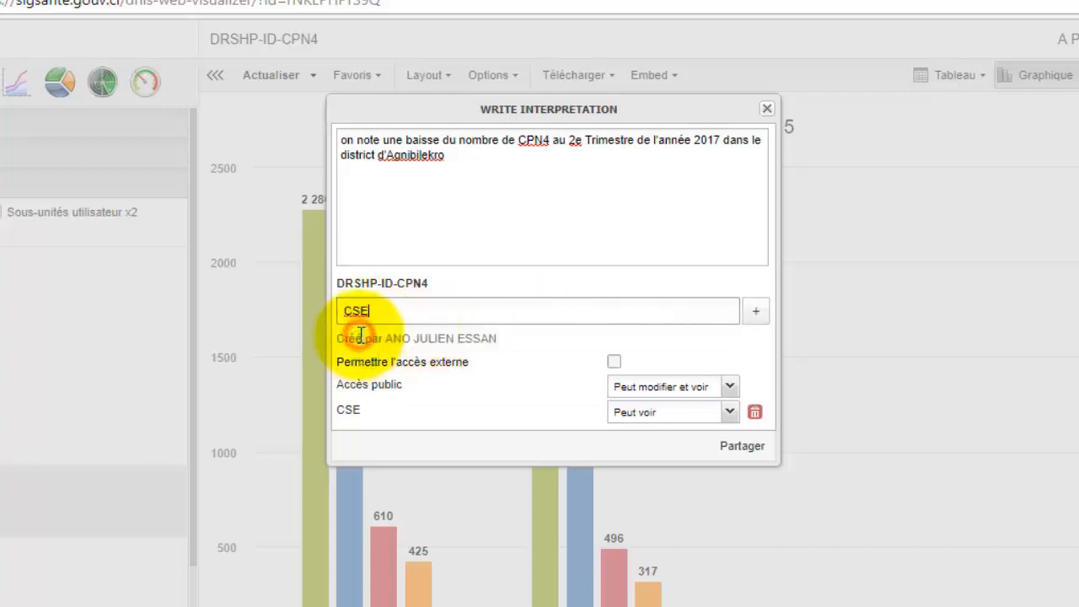
pyautogui.click(756, 312)
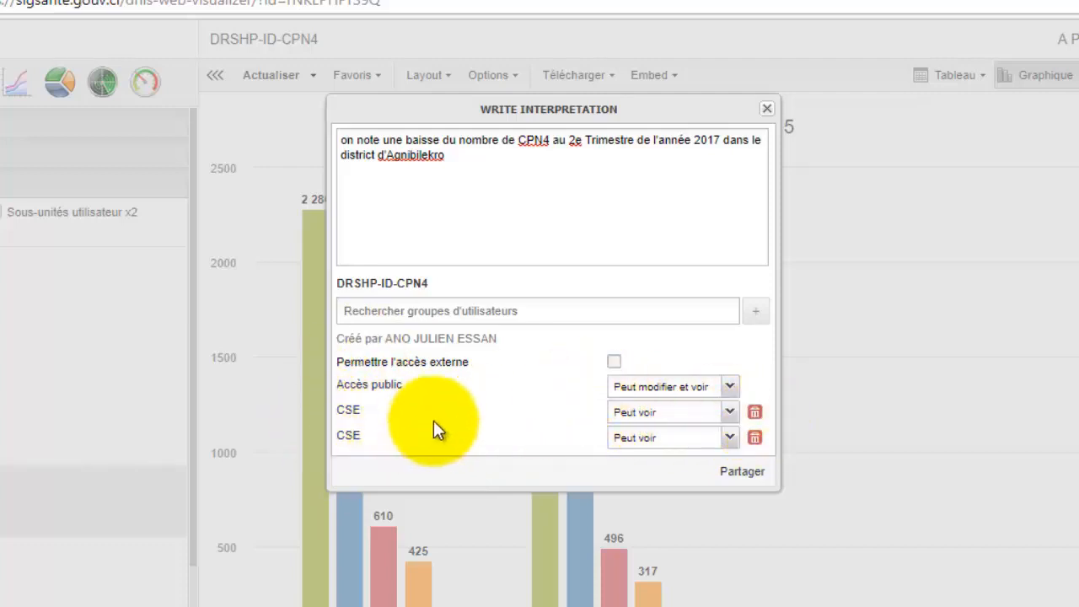
pyautogui.click(756, 438)
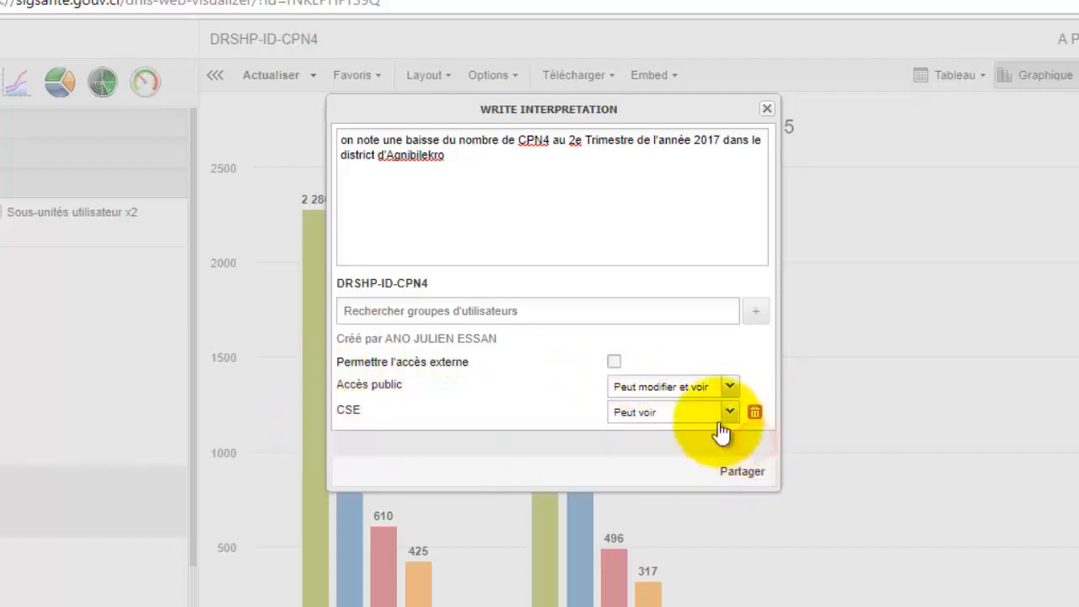
# - Add the user group DECIDEUR NIVEAU DISTRICT to the interpretation's sharing list and share the interpretation
pyautogui.click(515, 304)
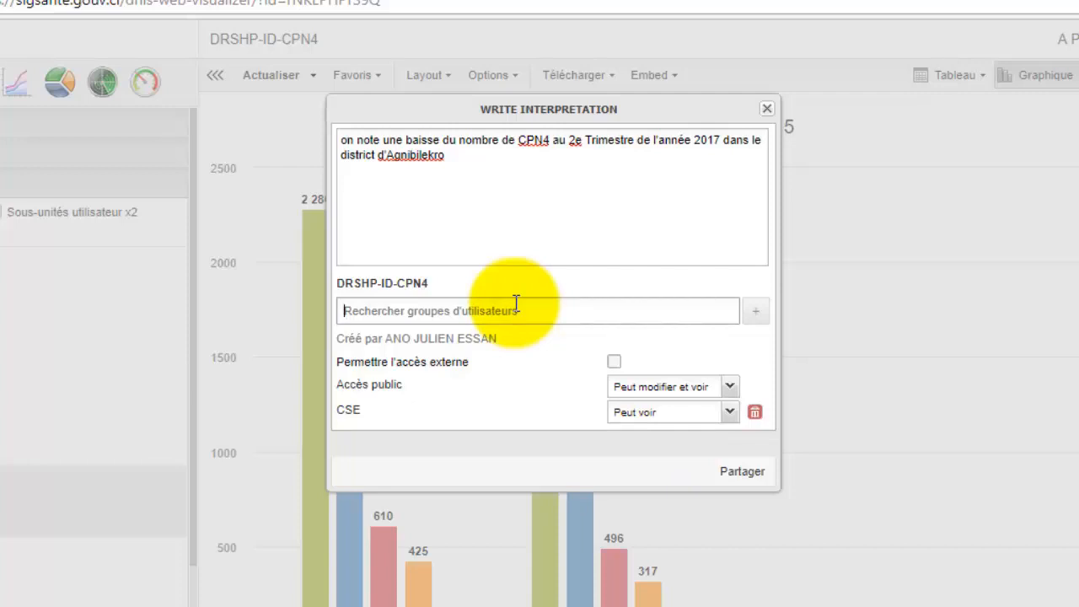
pyautogui.write('dec')
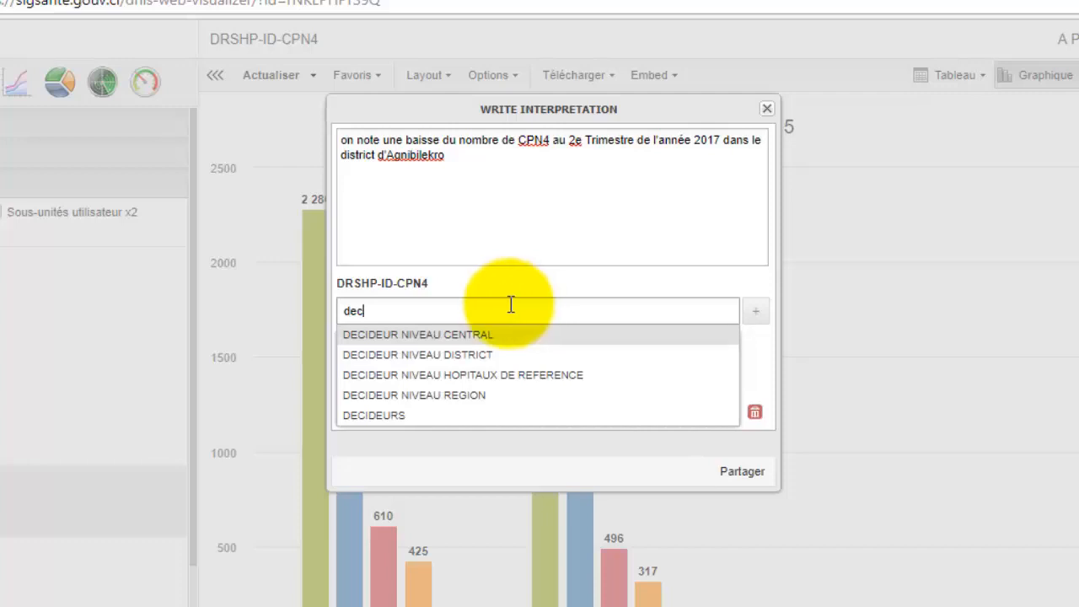
pyautogui.click(486, 321)
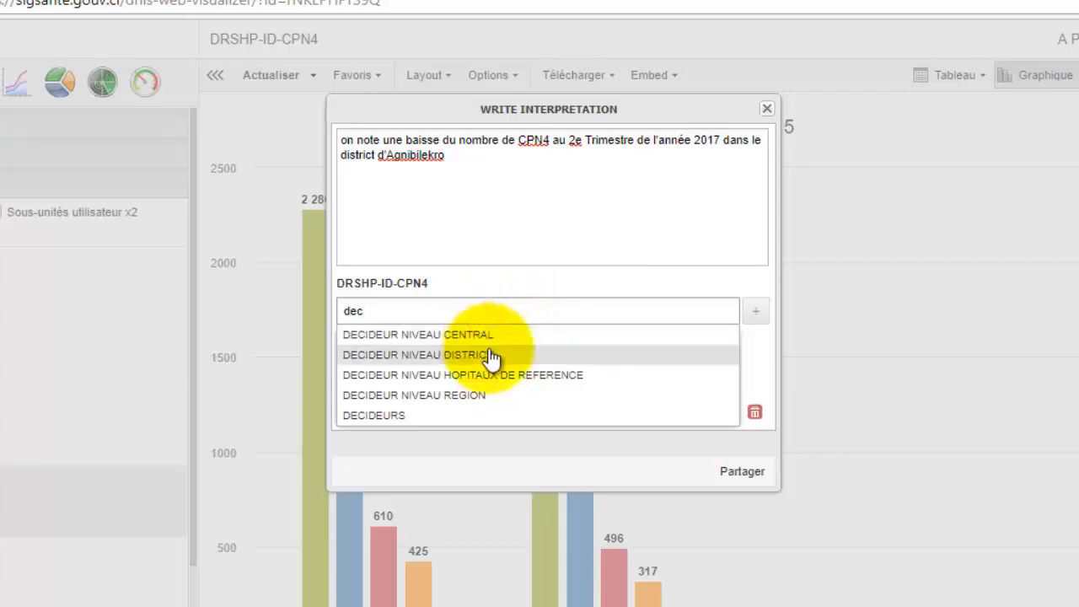
pyautogui.click(507, 313)
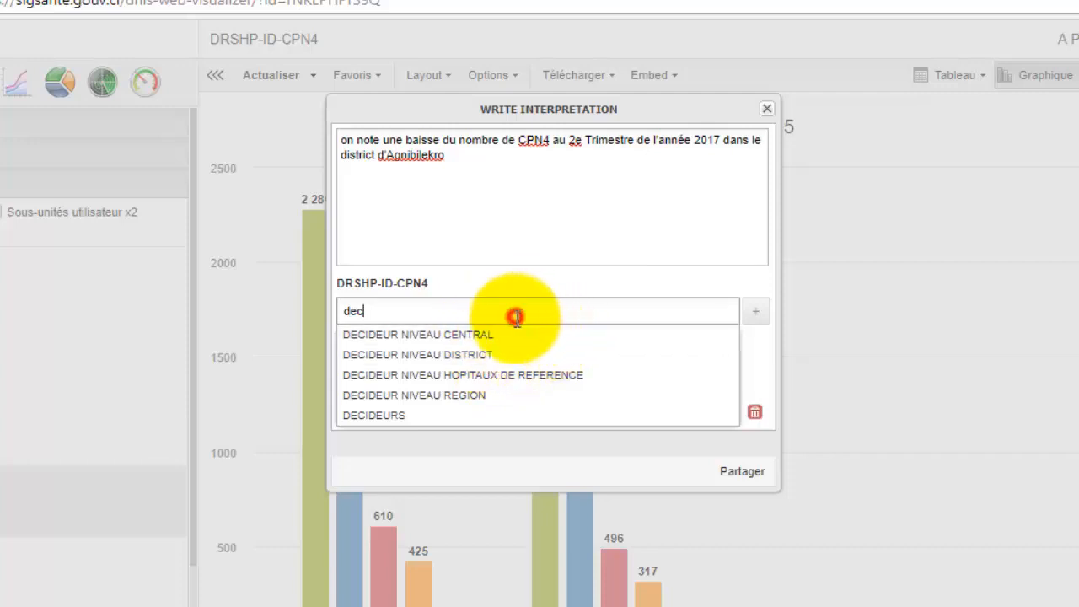
pyautogui.click(500, 355)
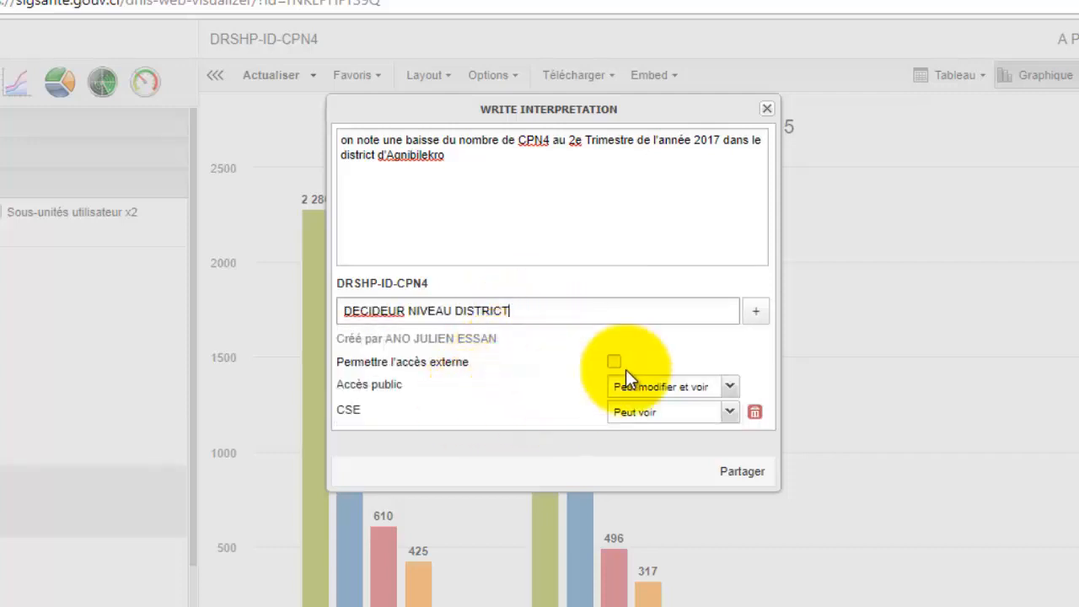
pyautogui.click(756, 312)
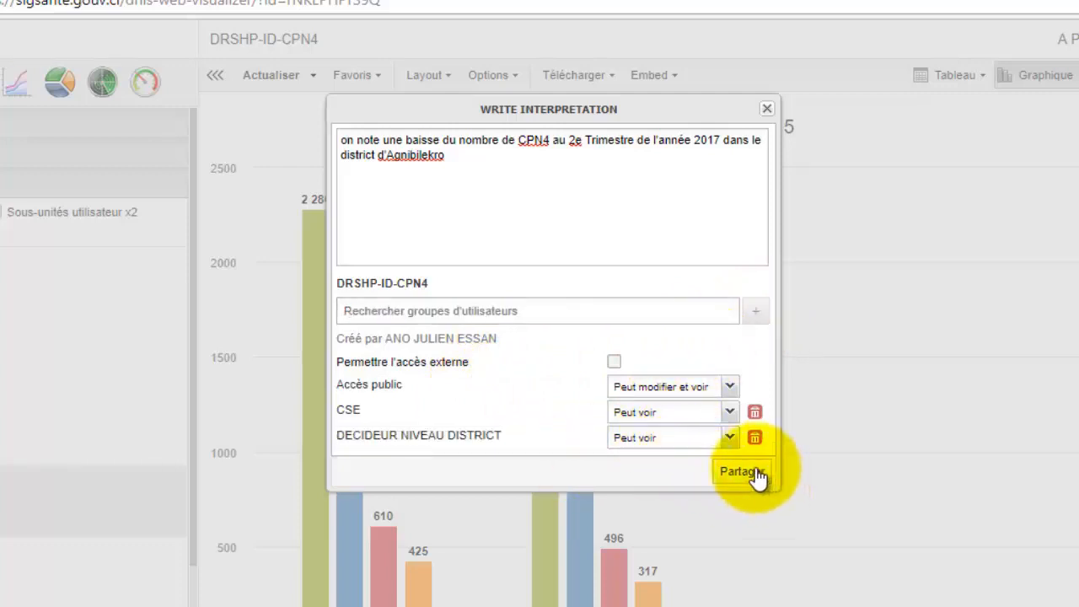
pyautogui.click(757, 414)
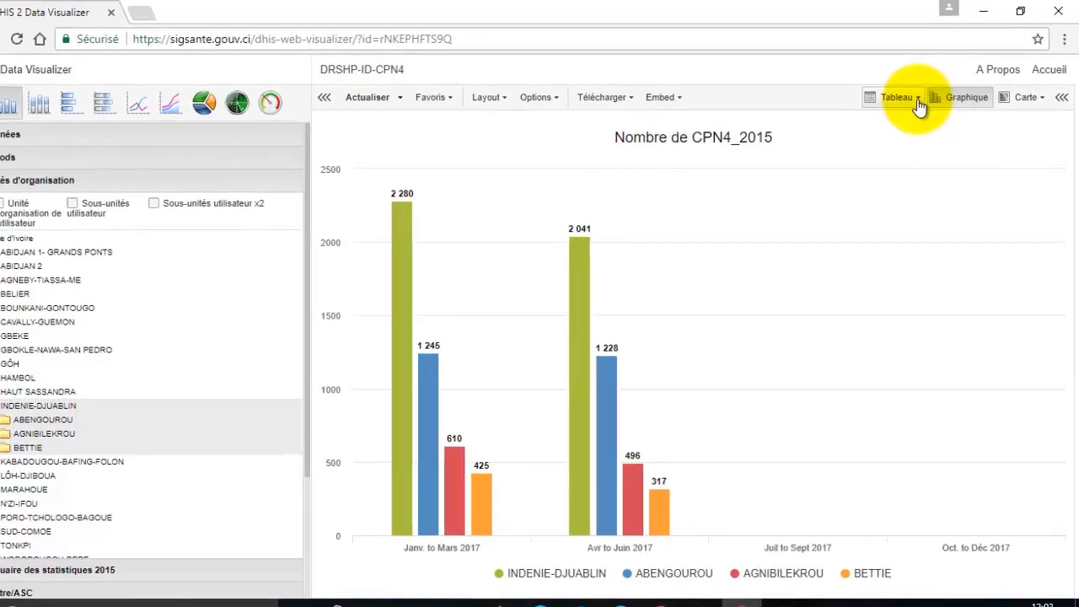
# - Open the current CPN4 chart as a pivot table
pyautogui.click(917, 100)
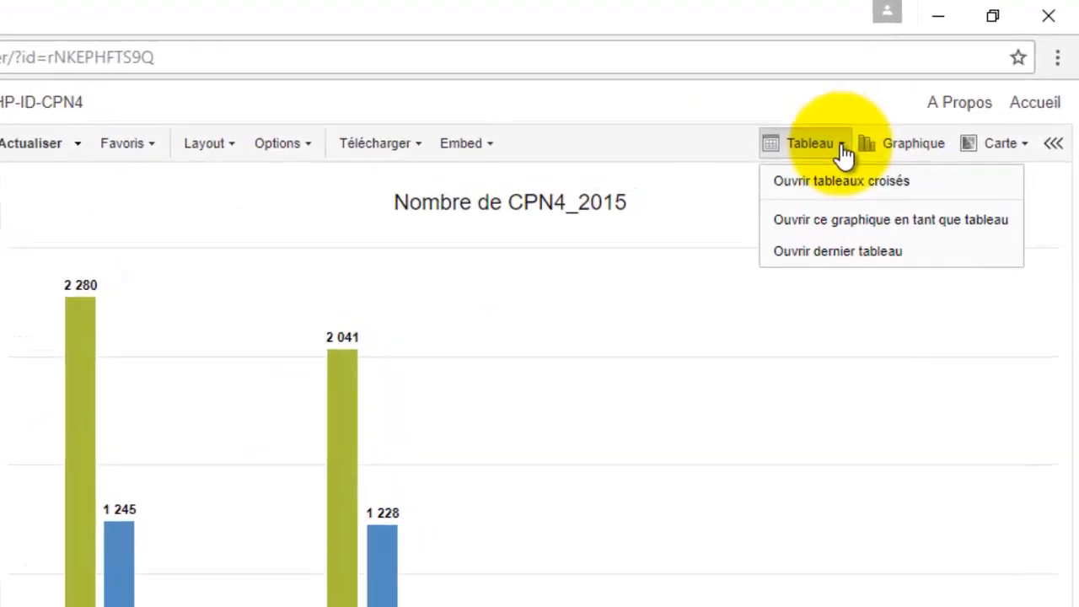
pyautogui.click(905, 234)
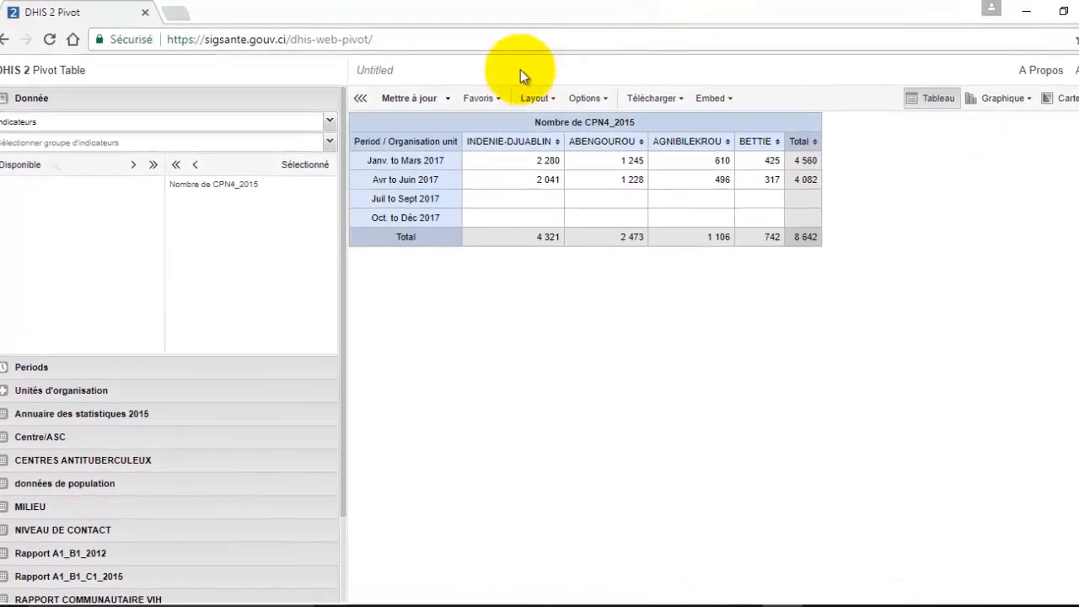
pyautogui.click(508, 103)
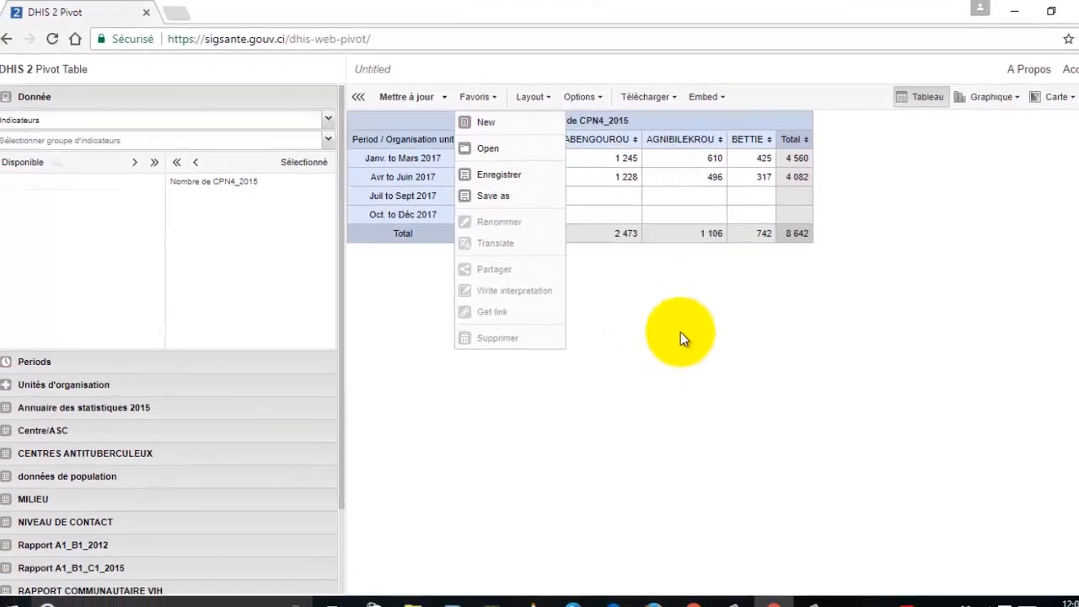
pyautogui.click(687, 310)
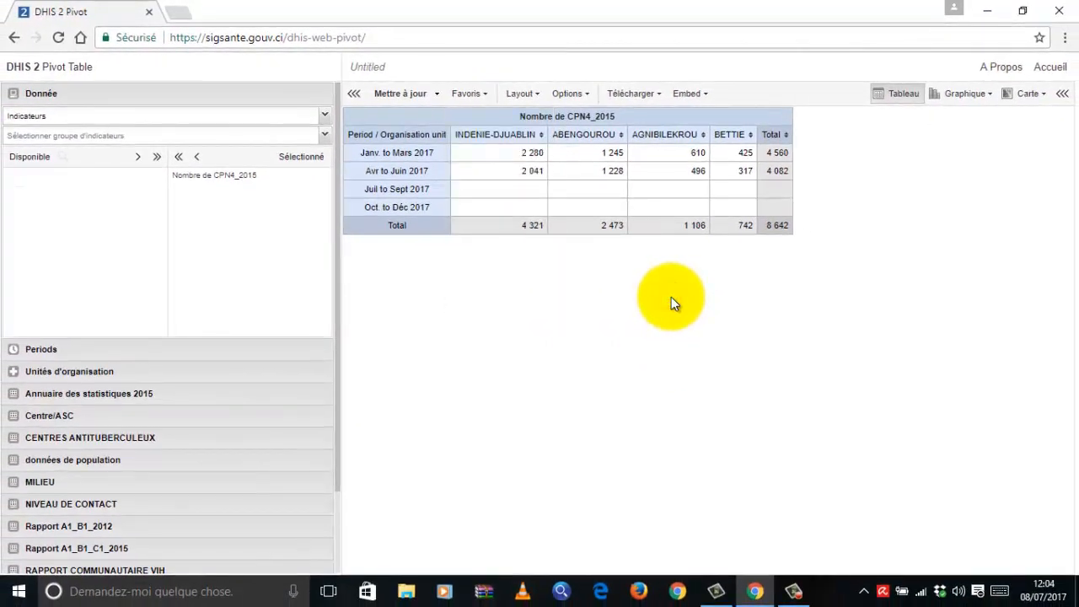